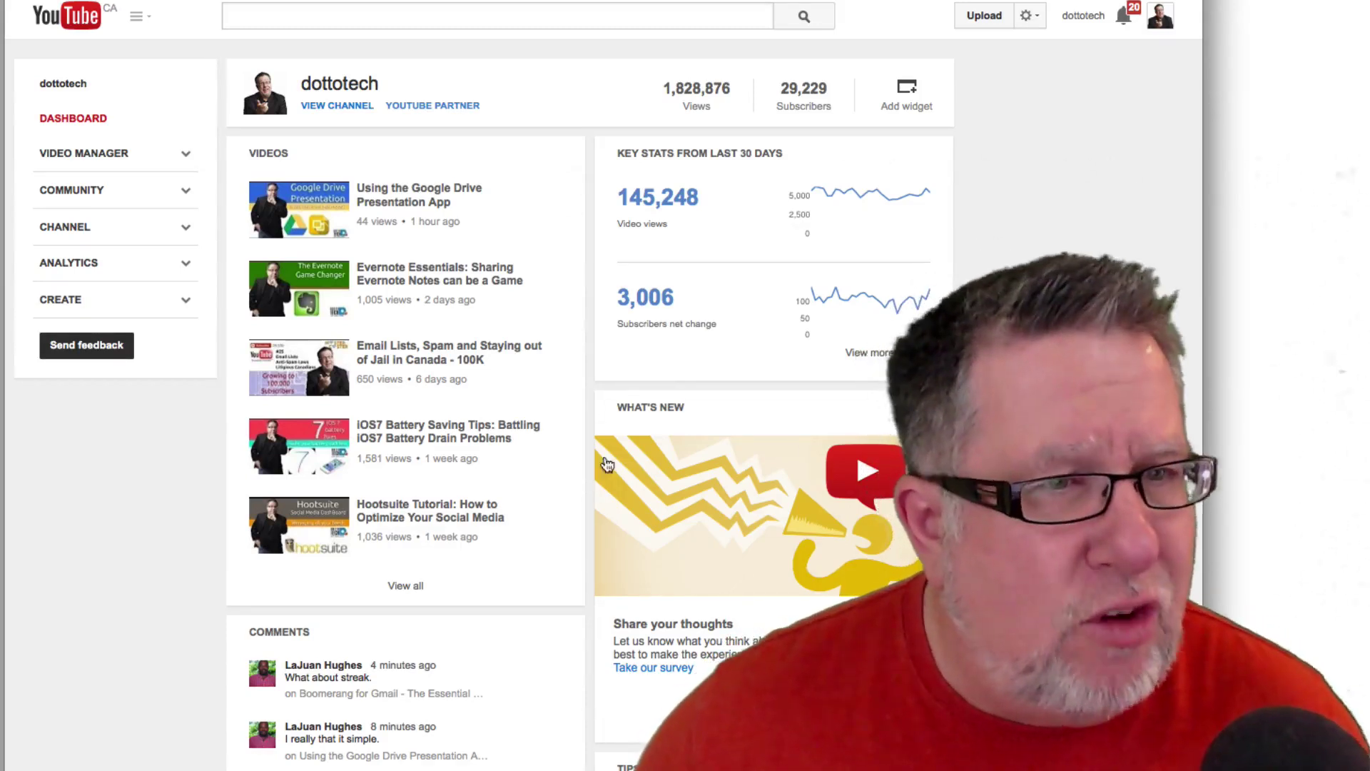
Step: Open the Analytics overview showing the last 28 days' average view duration of 5:40 (40%)
left_click(93, 270)
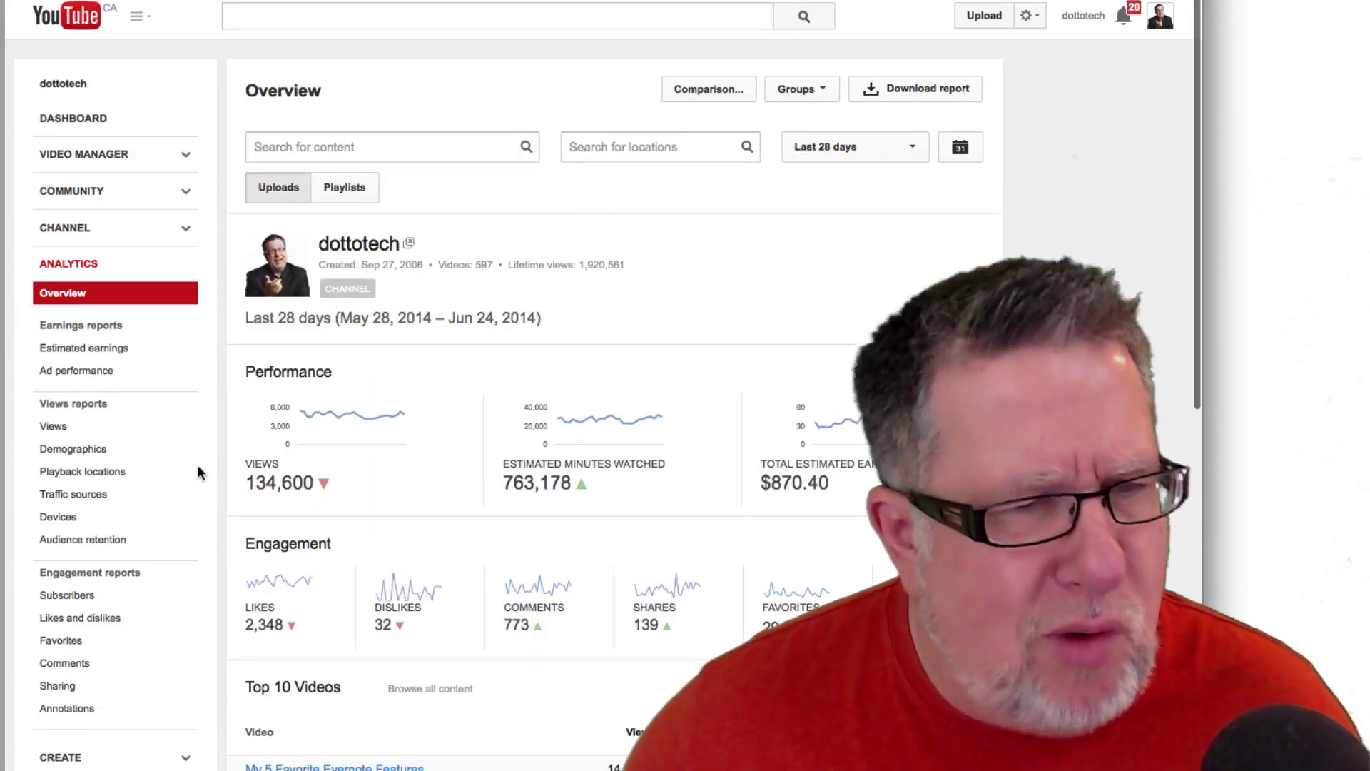
Step: Switch to the Audience retention report under Views reports
left_click(92, 548)
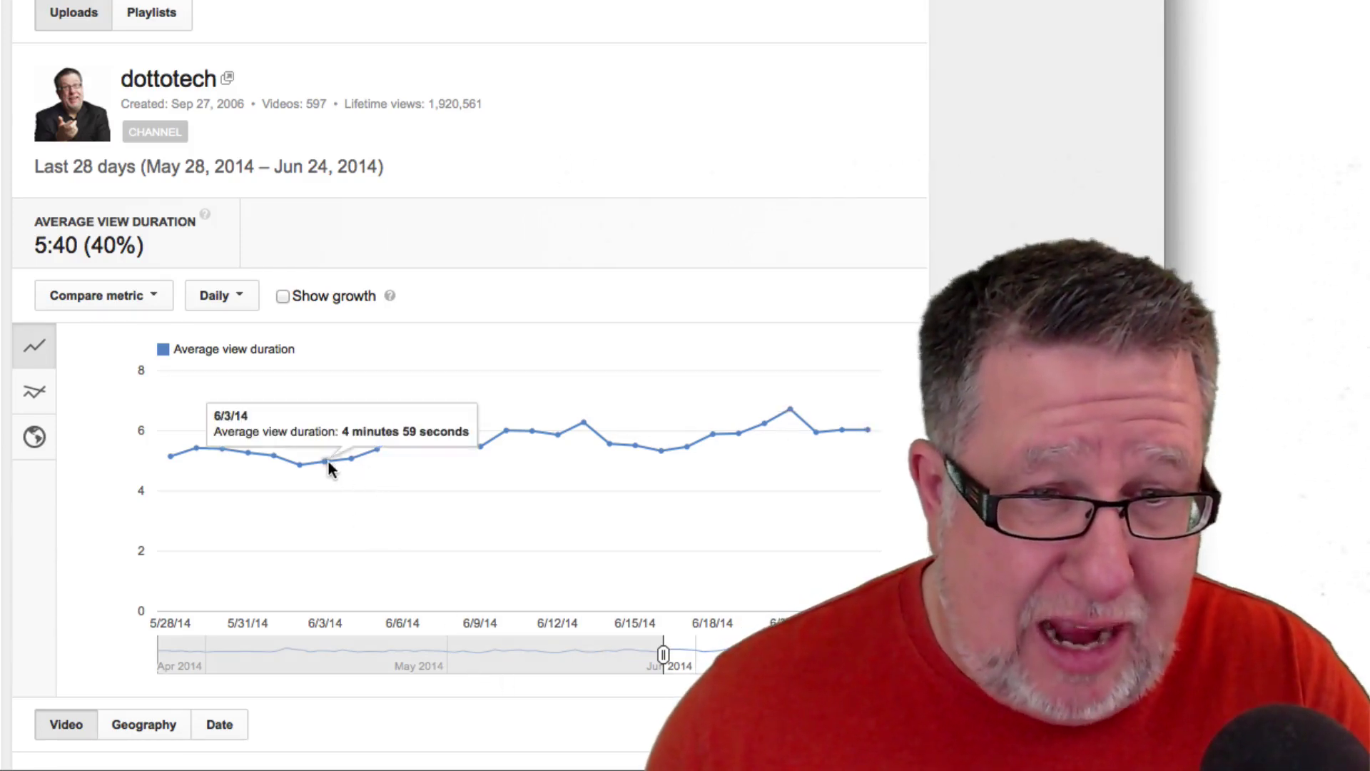
mouse_move(349, 458)
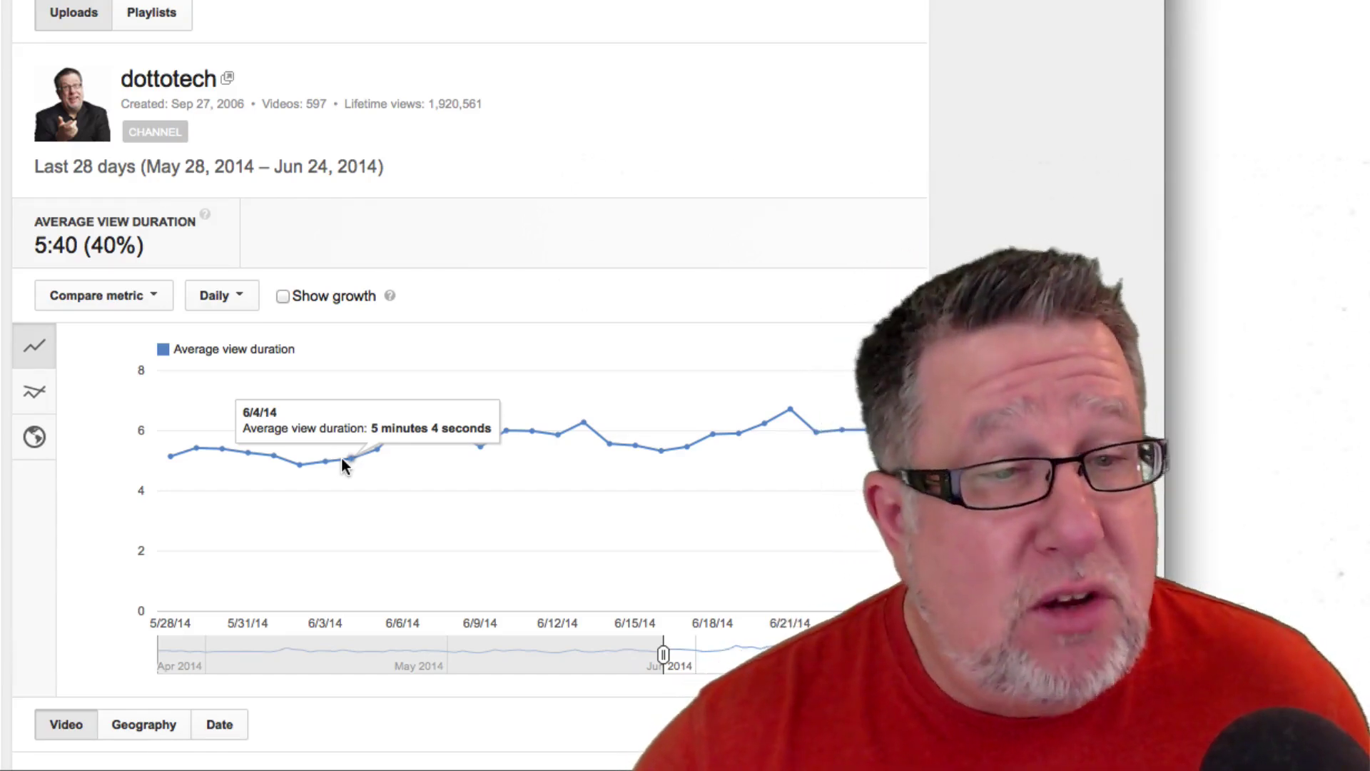
scroll(675, 587, "down", 1)
scroll(706, 527, "down", 3)
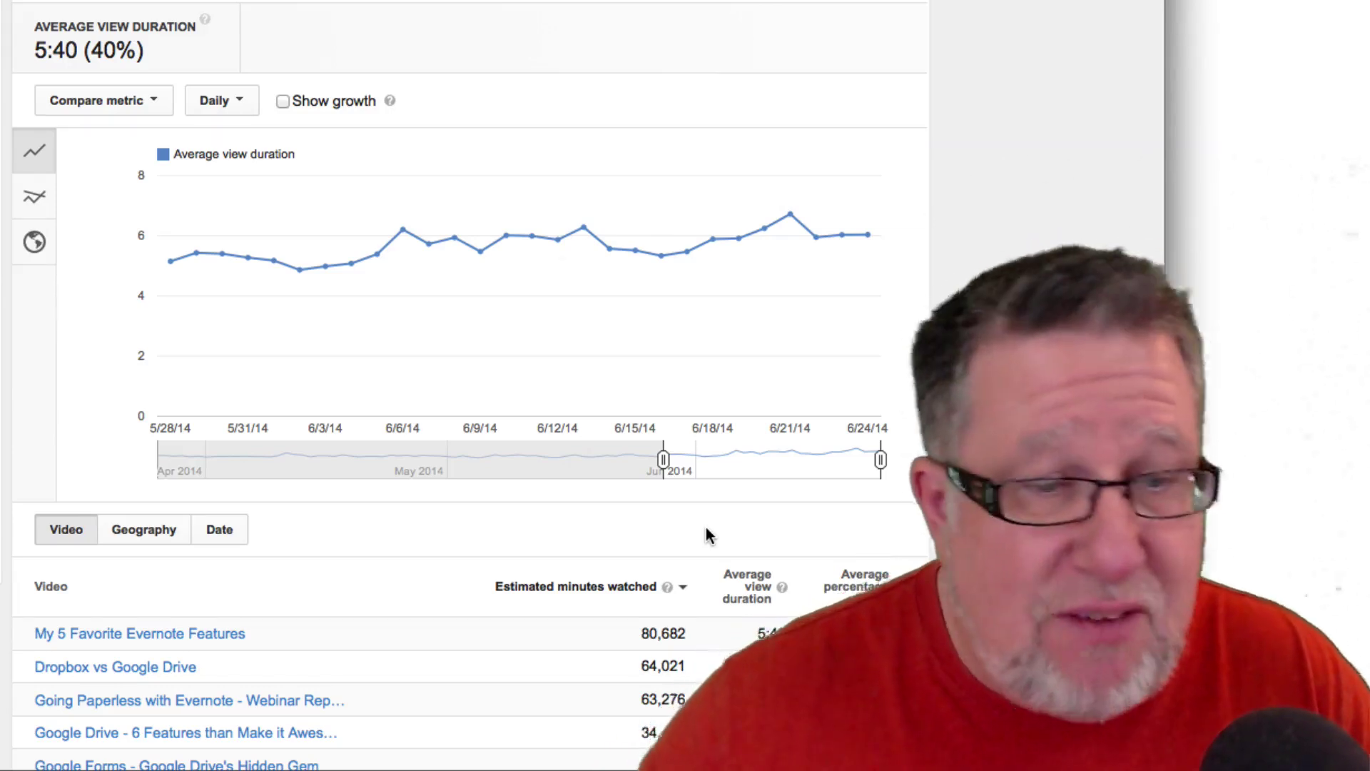
scroll(705, 535, "down", 3)
scroll(705, 535, "down", 2)
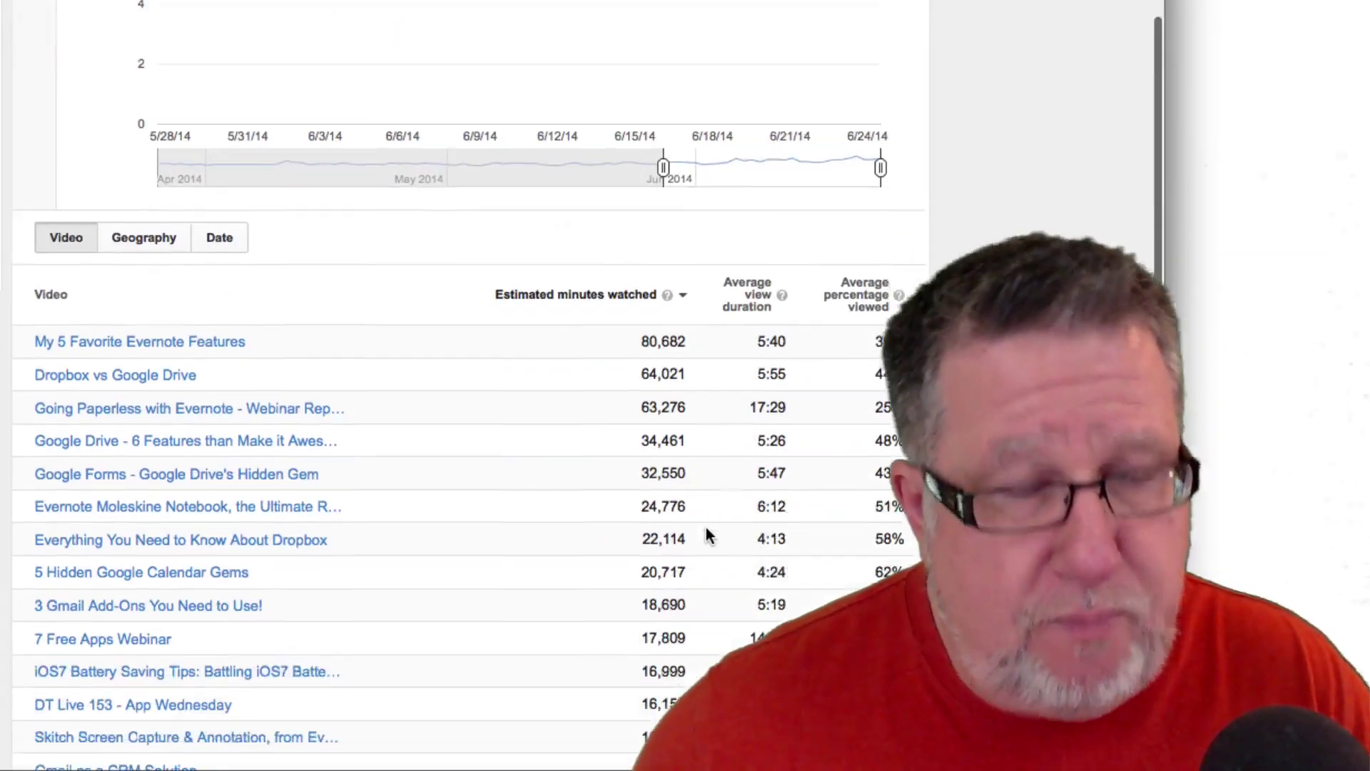
scroll(706, 535, "down", 1)
scroll(706, 526, "down", 1)
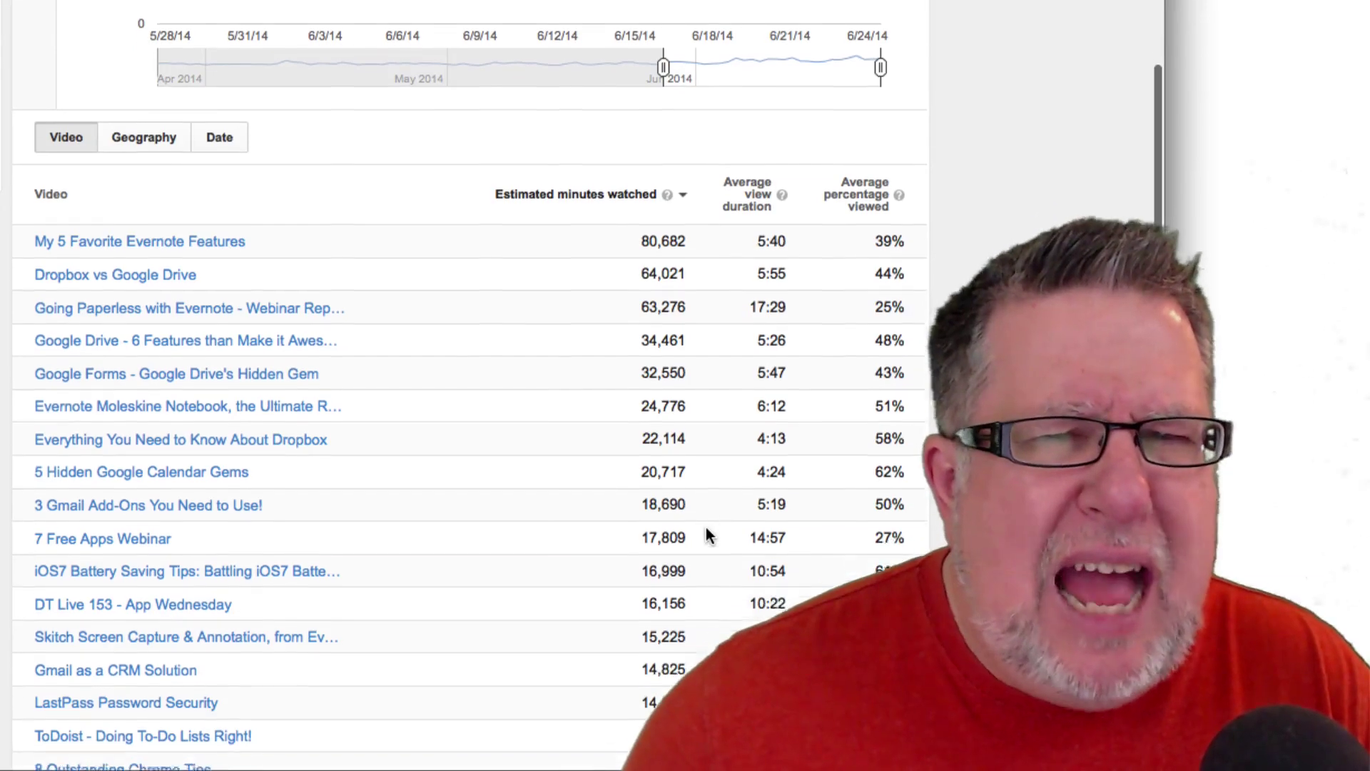
scroll(706, 535, "down", 1)
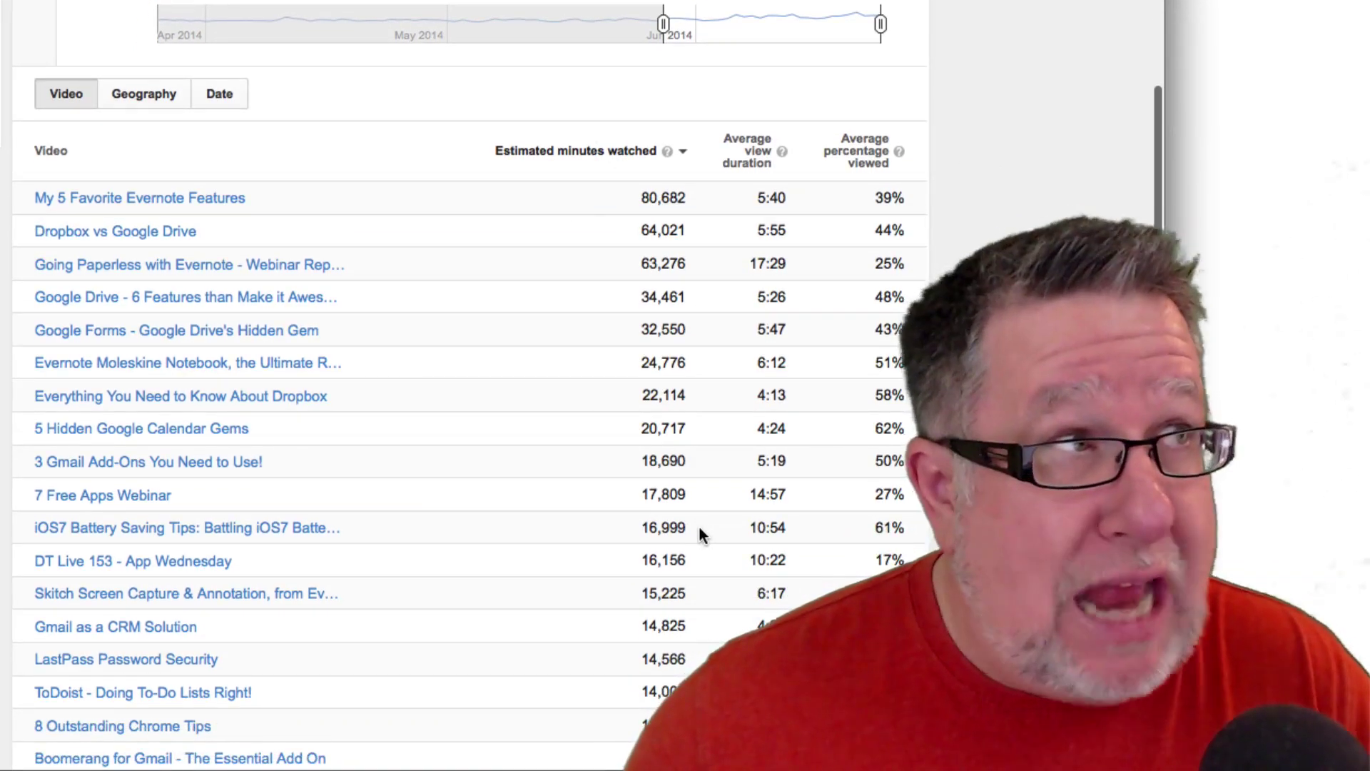
scroll(699, 526, "down", 2)
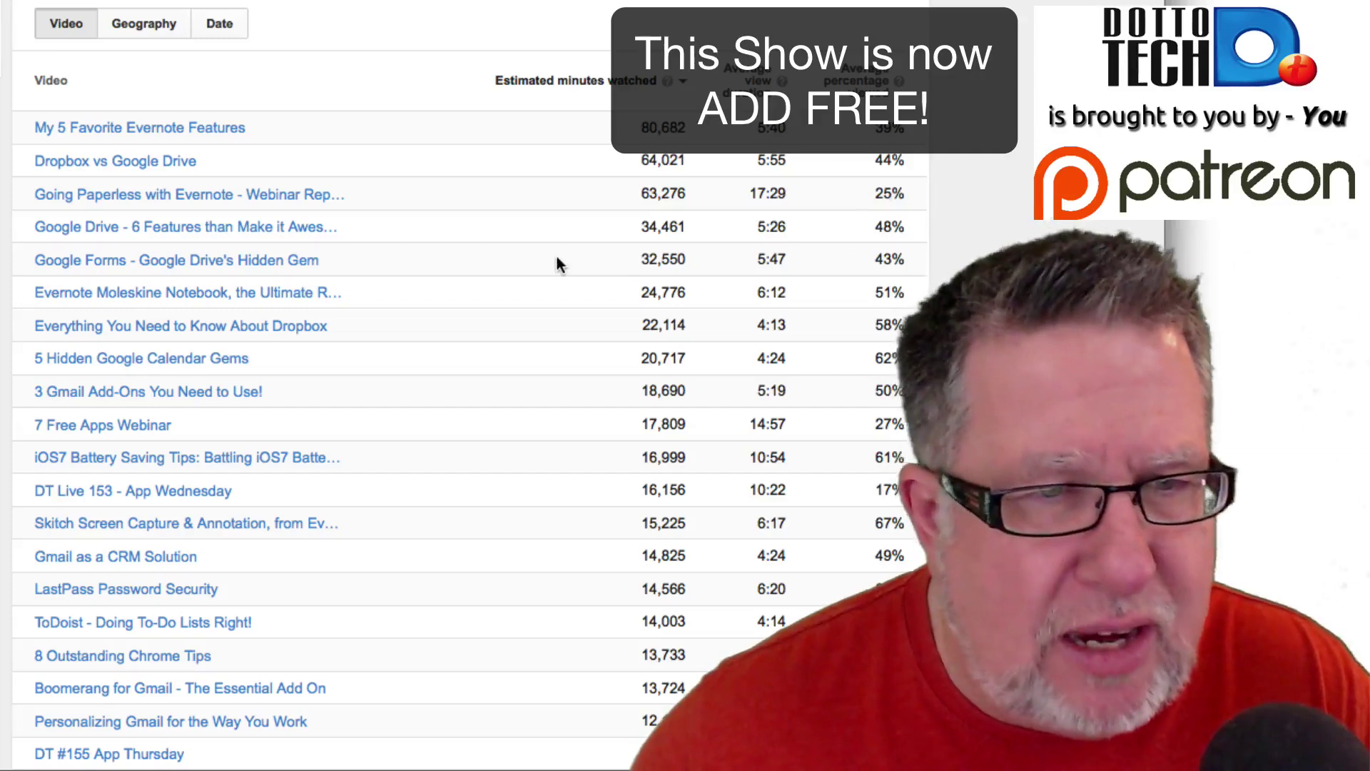
scroll(556, 259, "down", 2)
scroll(557, 259, "down", 1)
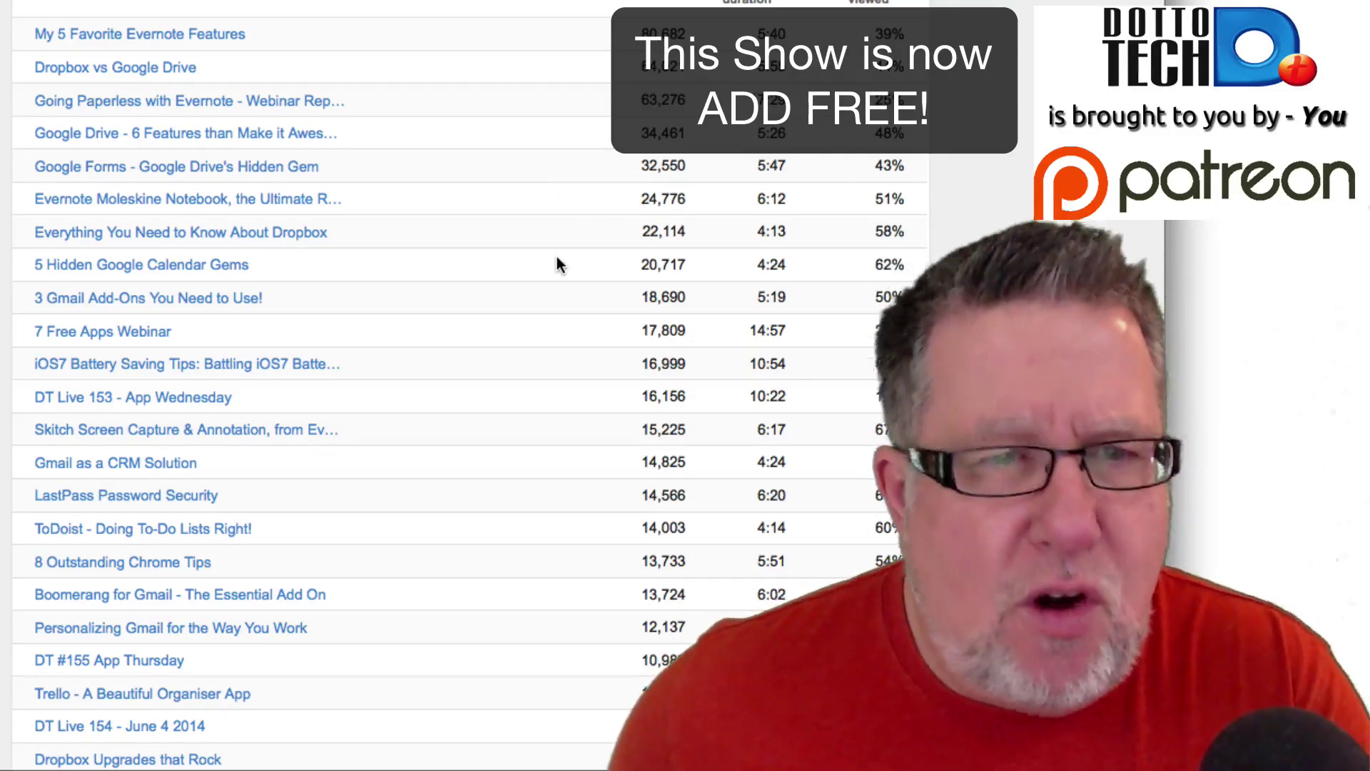
scroll(555, 263, "down", 2)
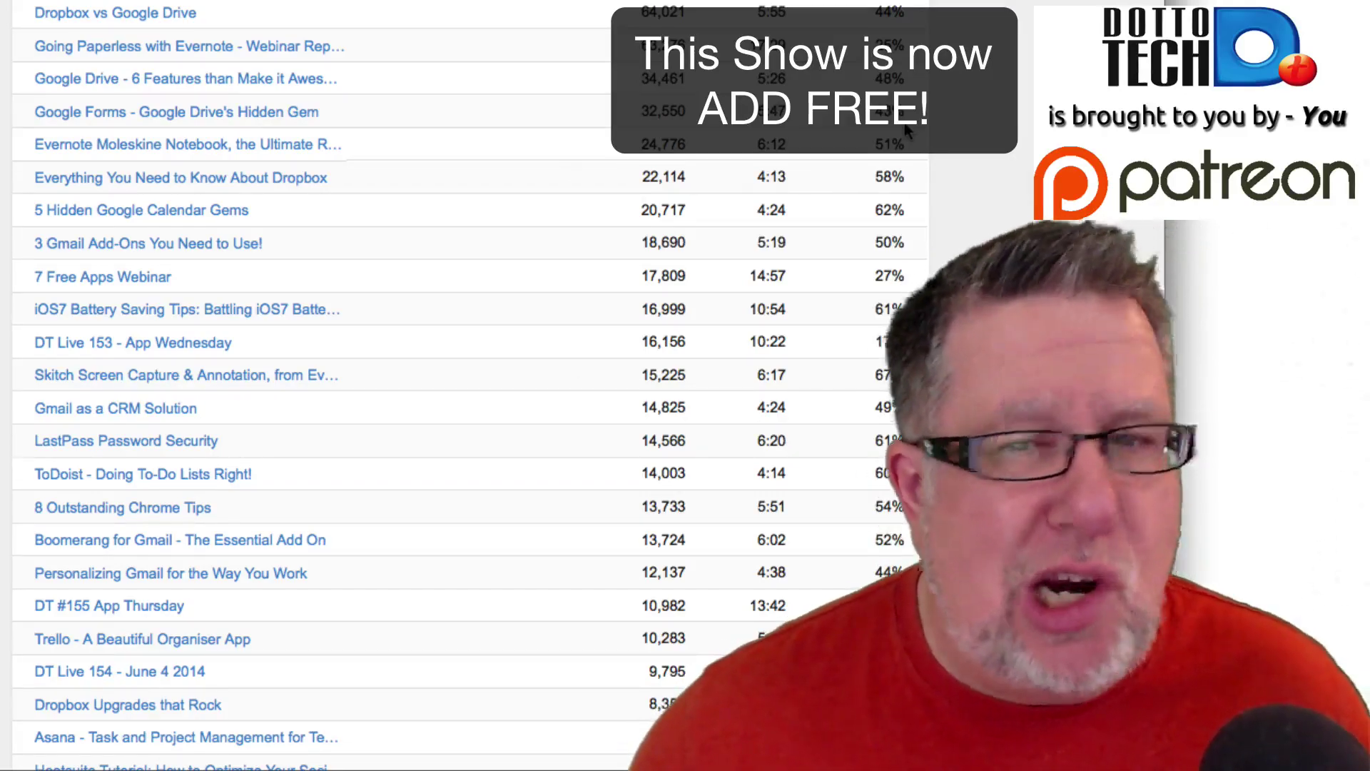
scroll(528, 112, "down", 1)
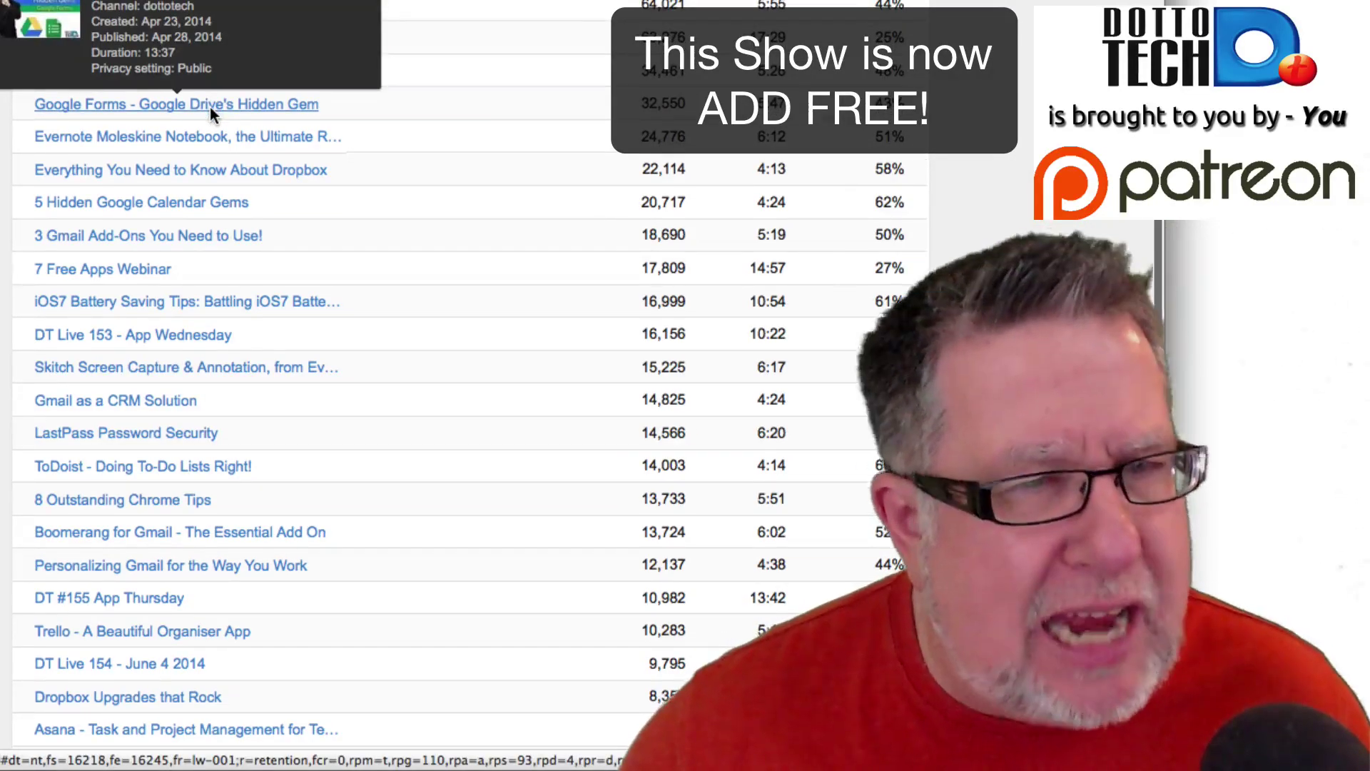
Step: Open the Google Forms video's retention graph, pause playback, and seek to 0:33 and 0:49
left_click(210, 107)
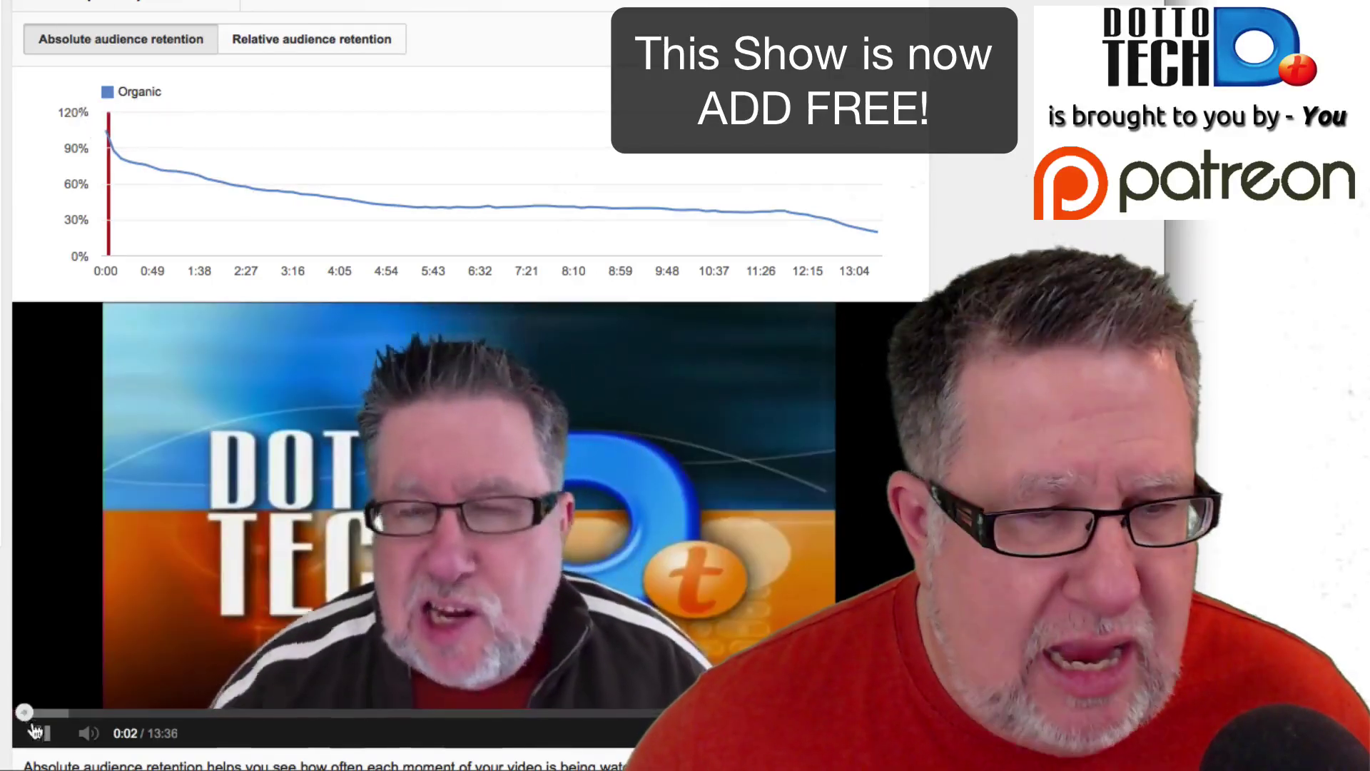
left_click(40, 731)
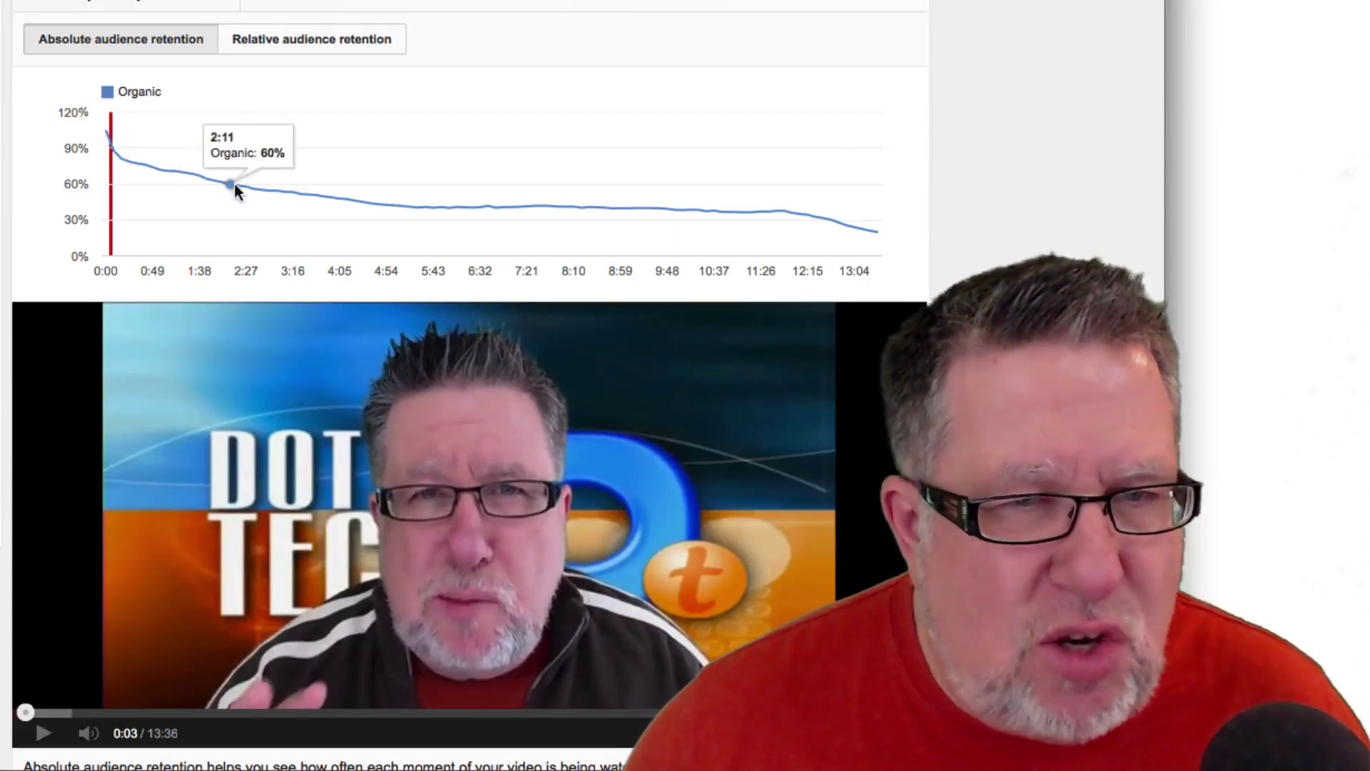
left_click(140, 164)
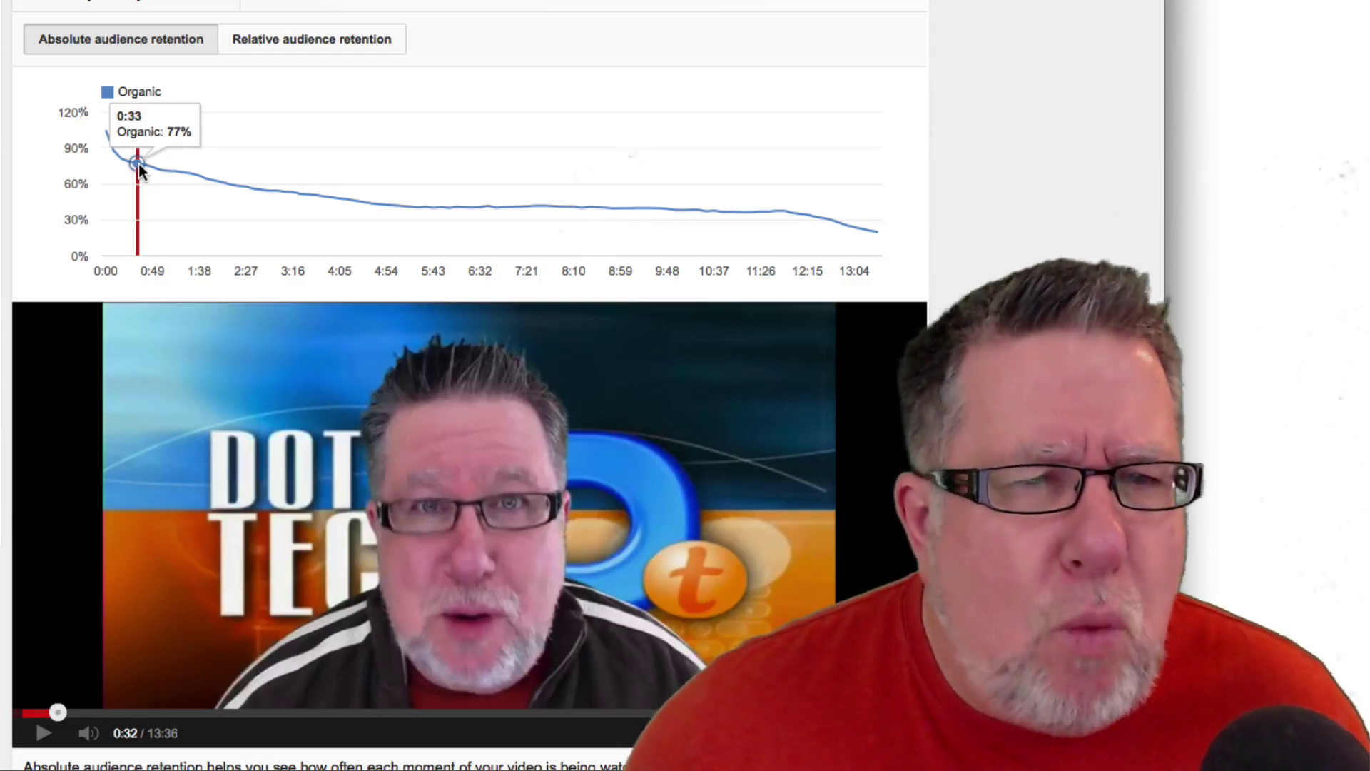
left_click(152, 164)
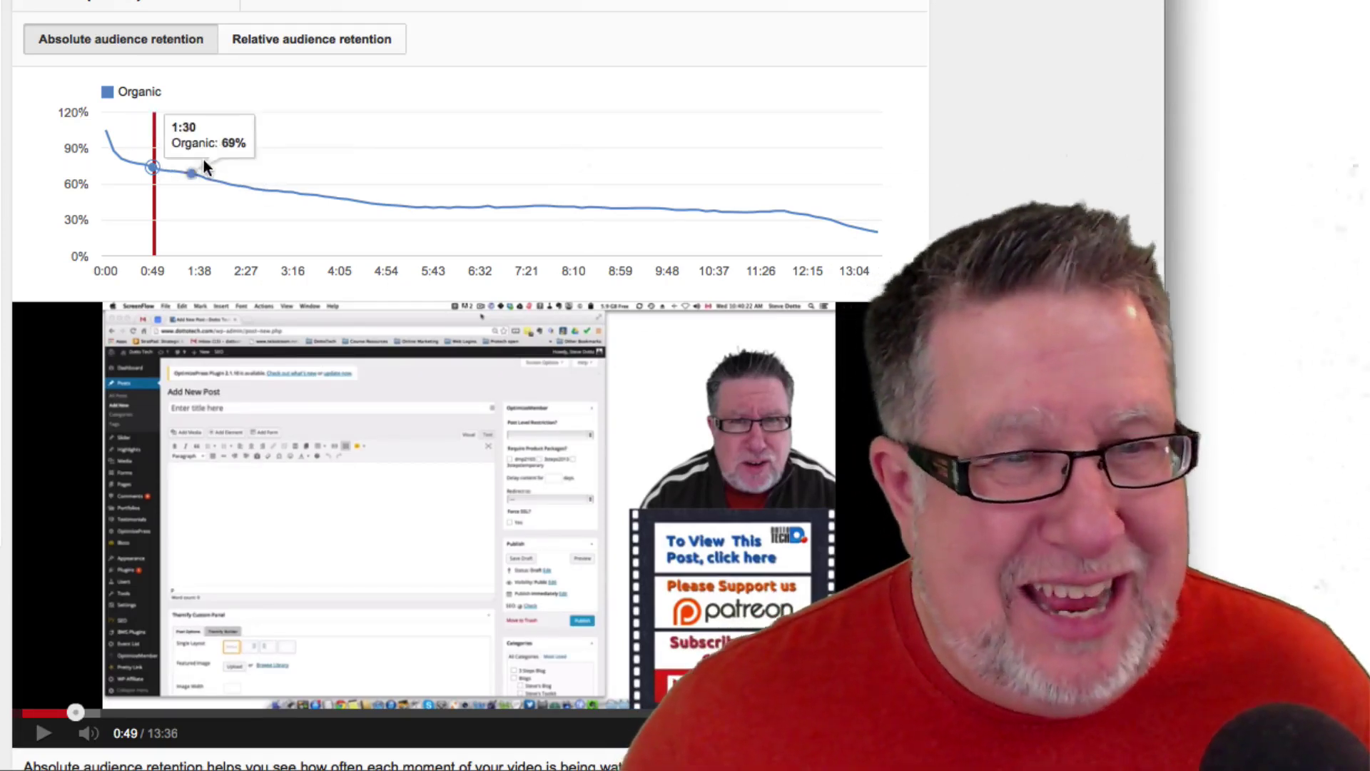
mouse_move(184, 173)
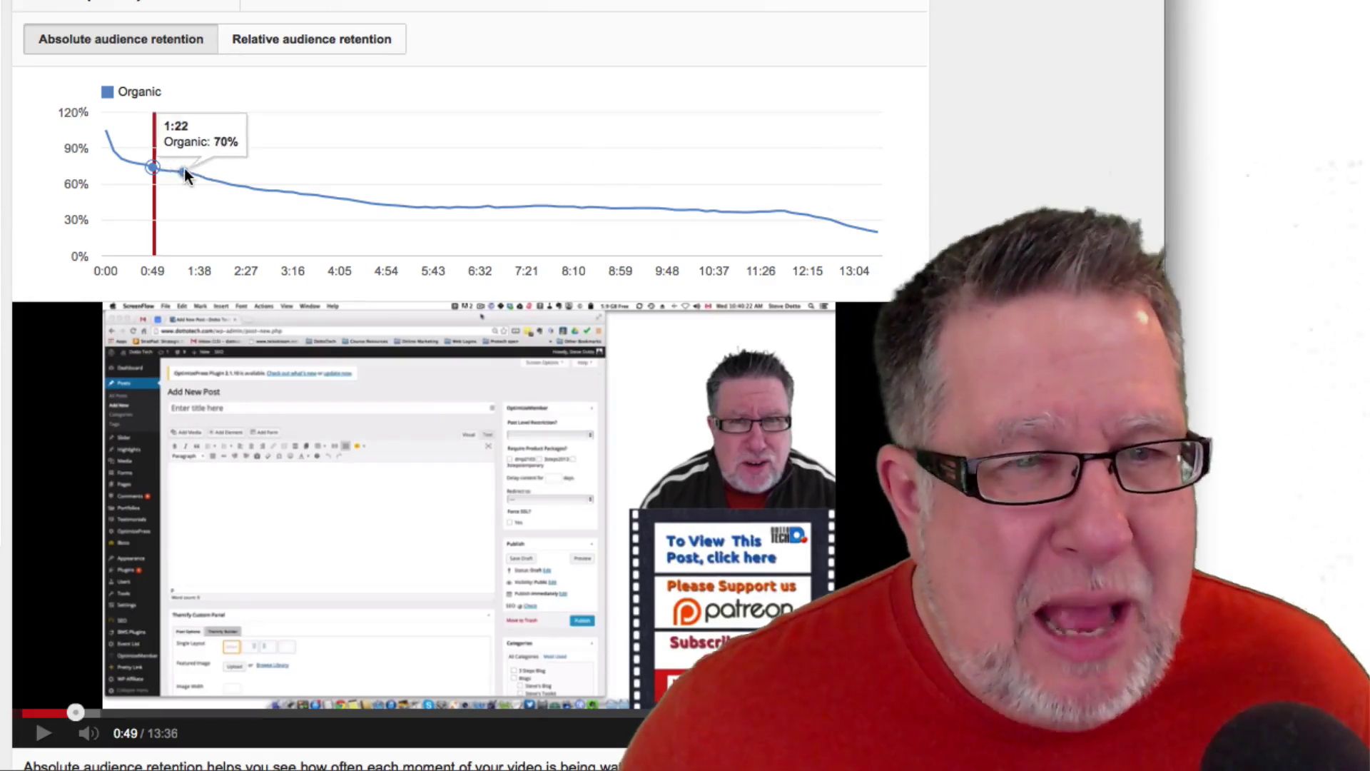
Step: Seek the Google Forms video to the 1:22 point on its retention graph
left_click(190, 171)
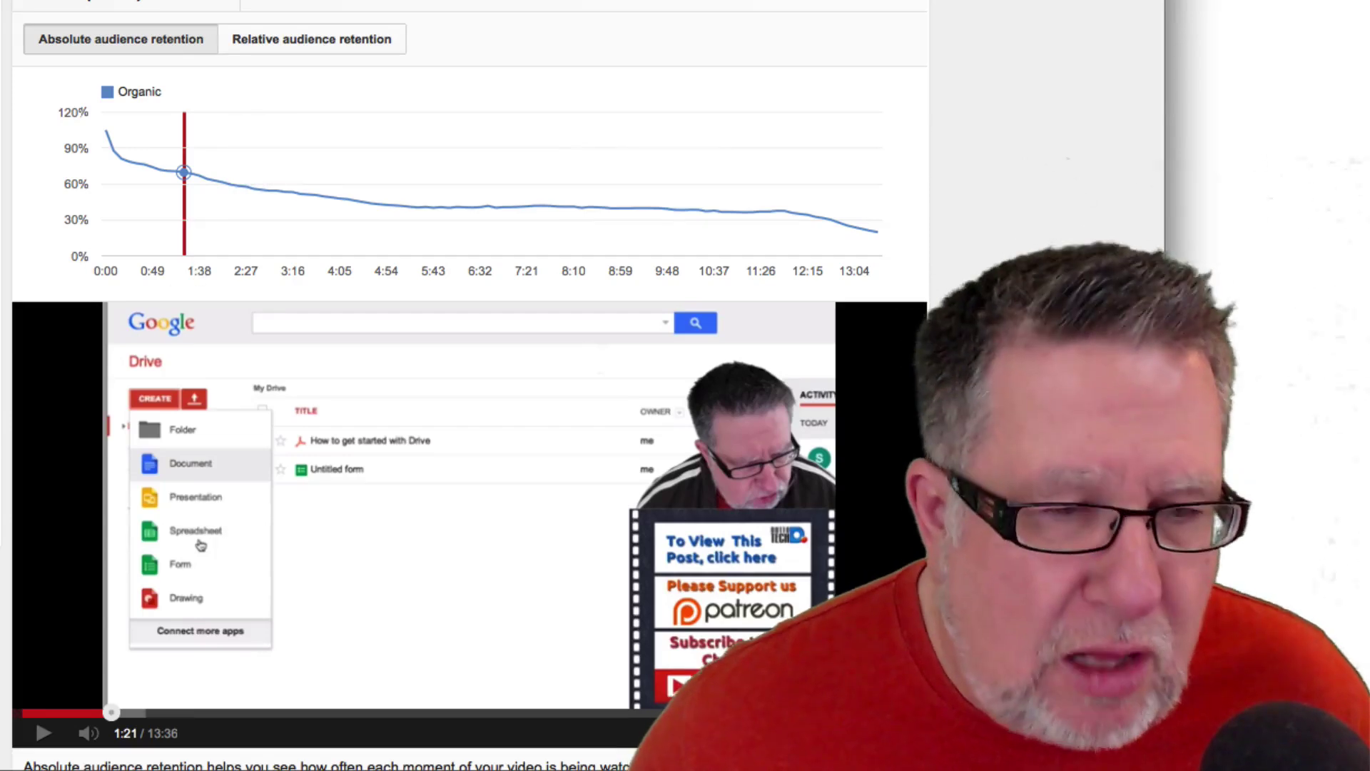
Step: Resume the embedded video from the 1:21 retention point
left_click(54, 734)
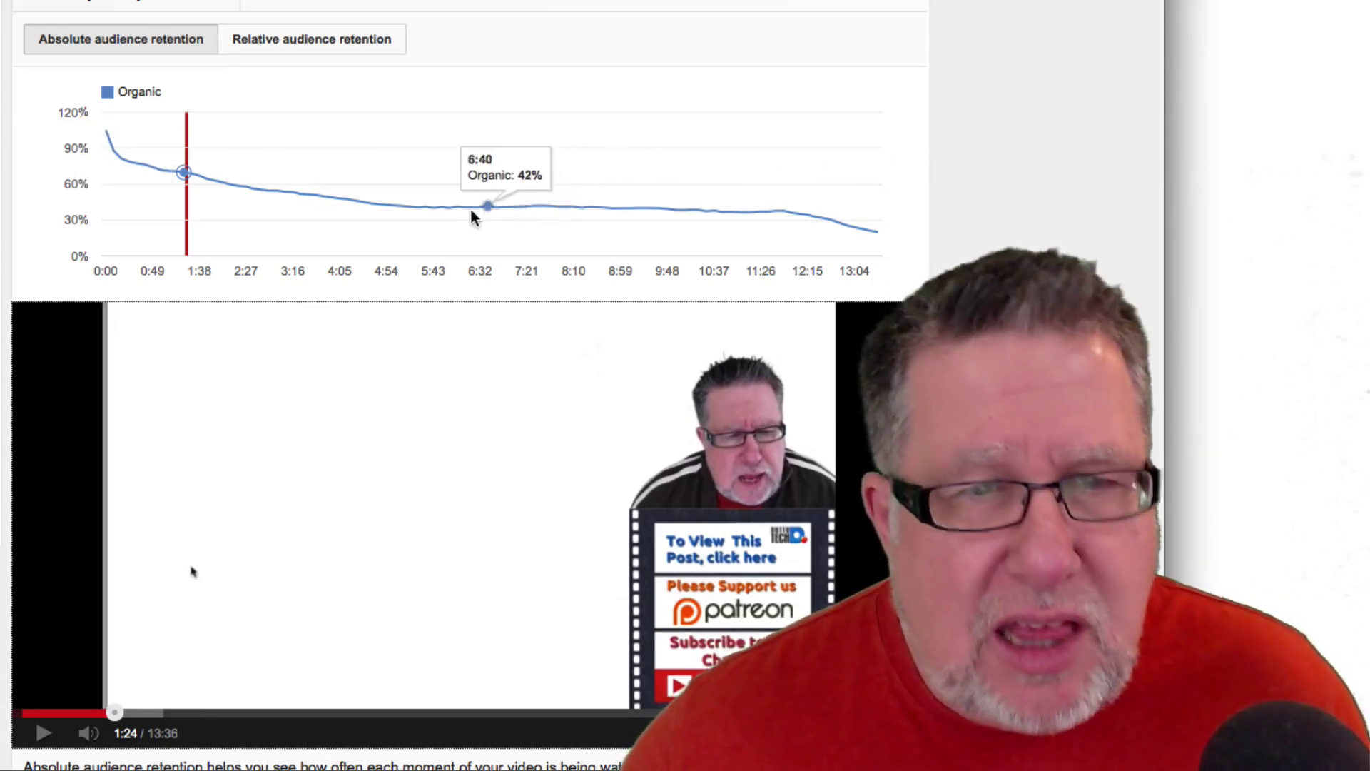
Step: Seek the 13:36 video to the 5:27 (40%) and about 7:46 points on its retention curve
left_click(418, 212)
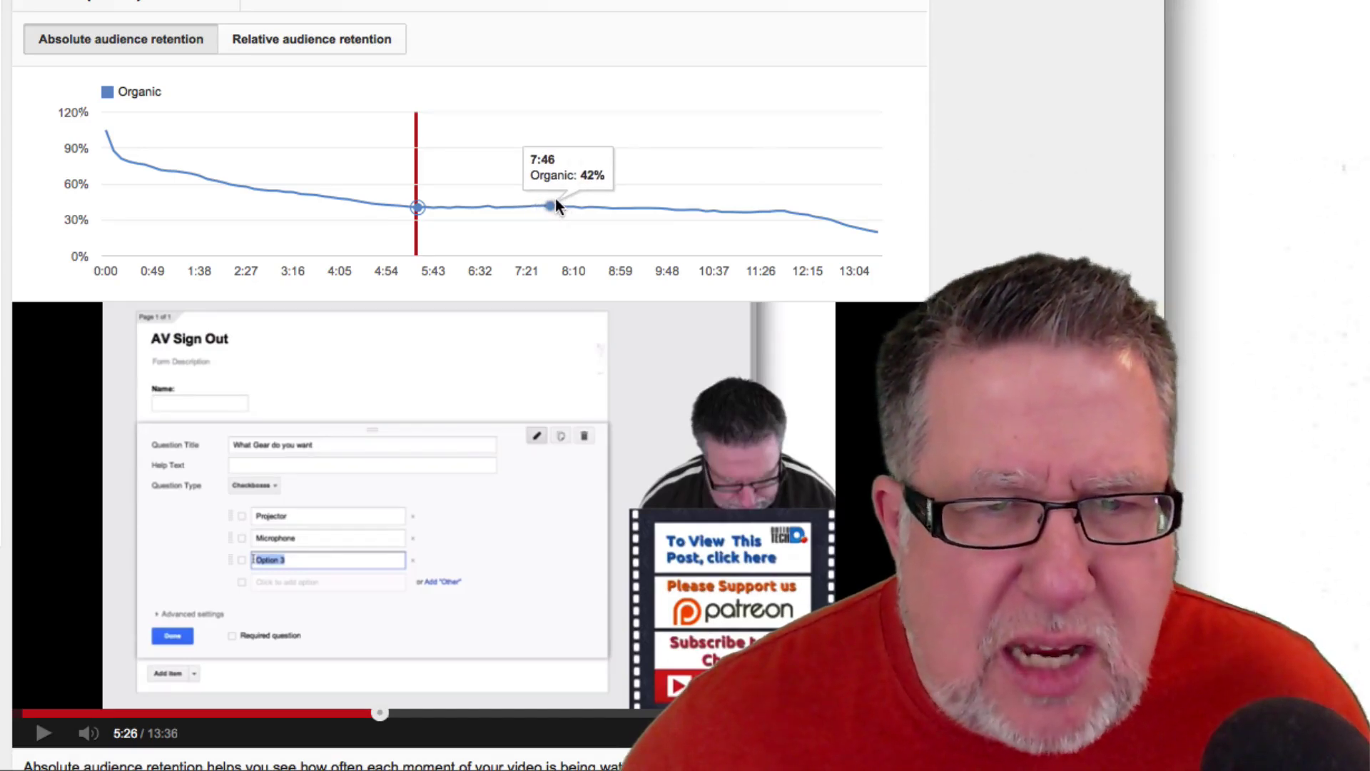
left_click(555, 205)
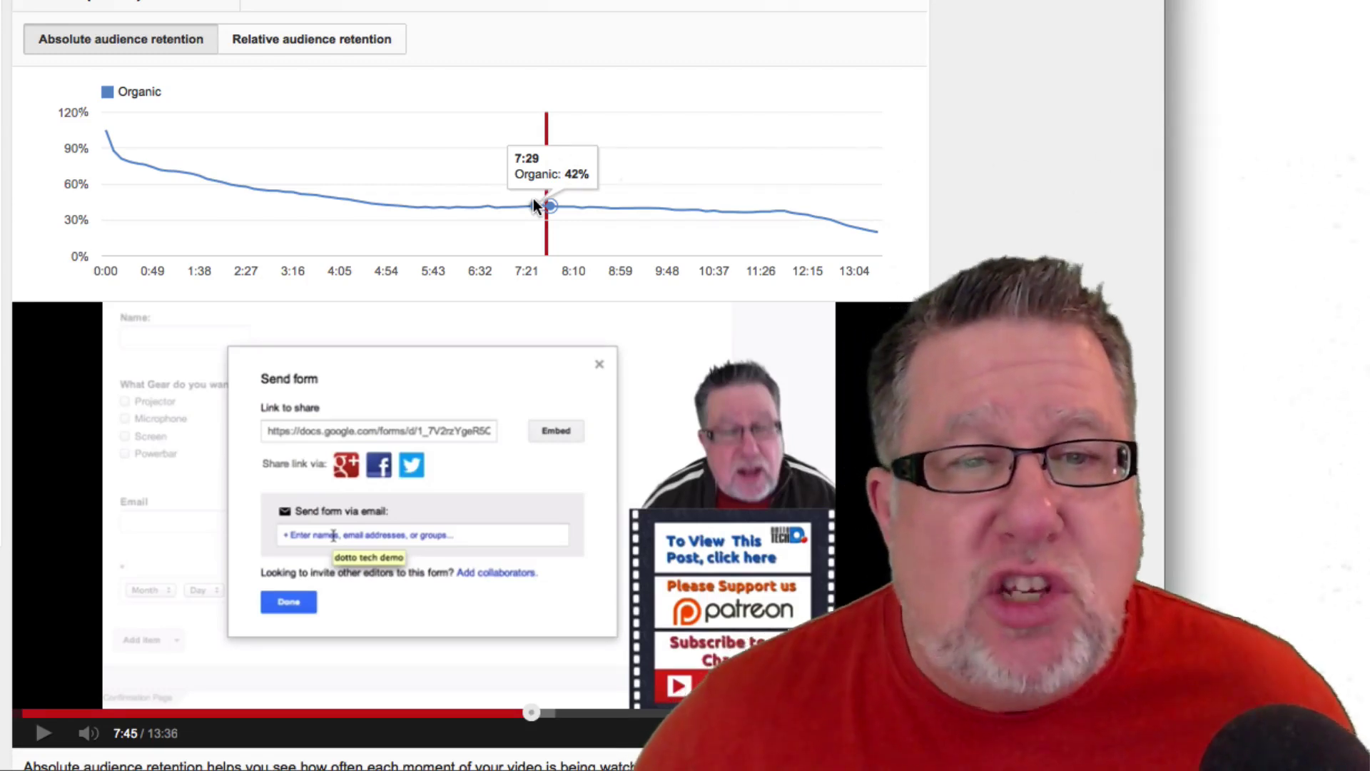
scroll(533, 199, "down", 1)
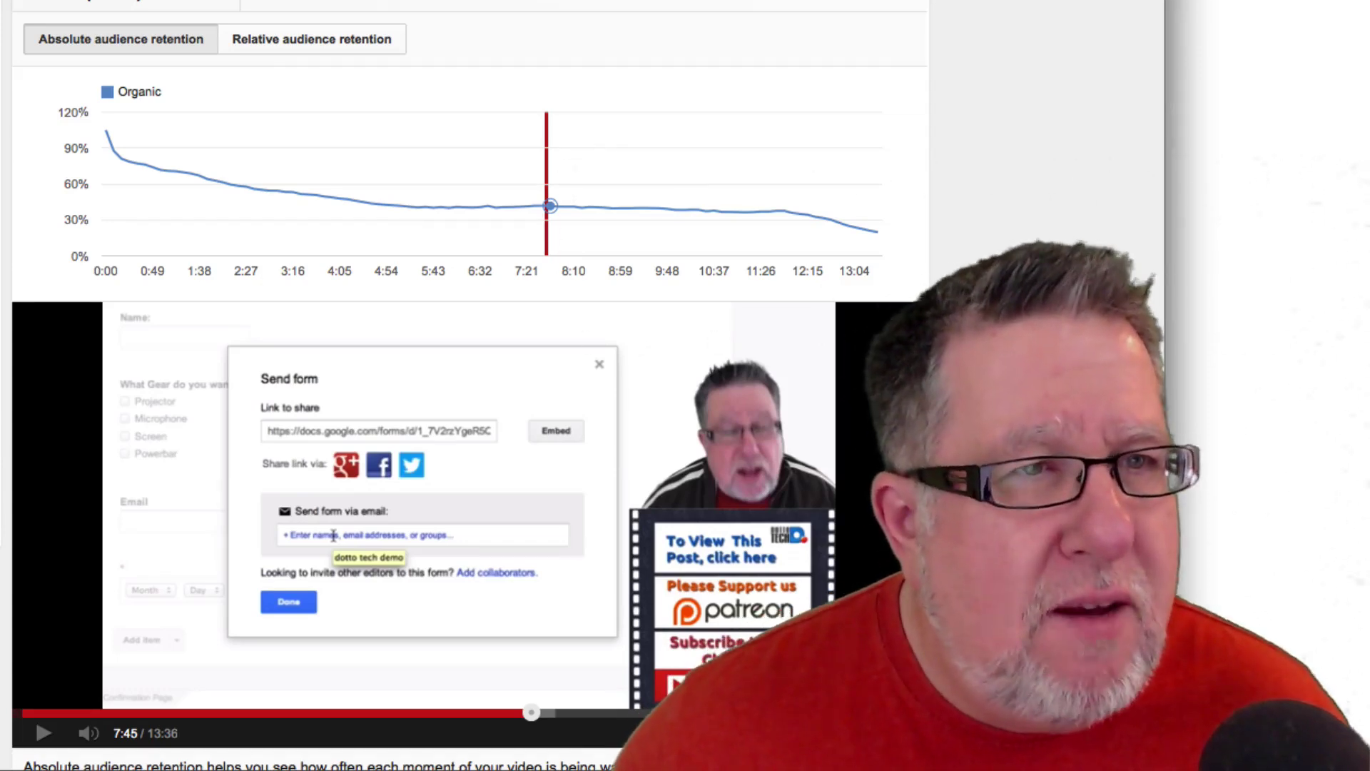
scroll(471, 429, "down", 6)
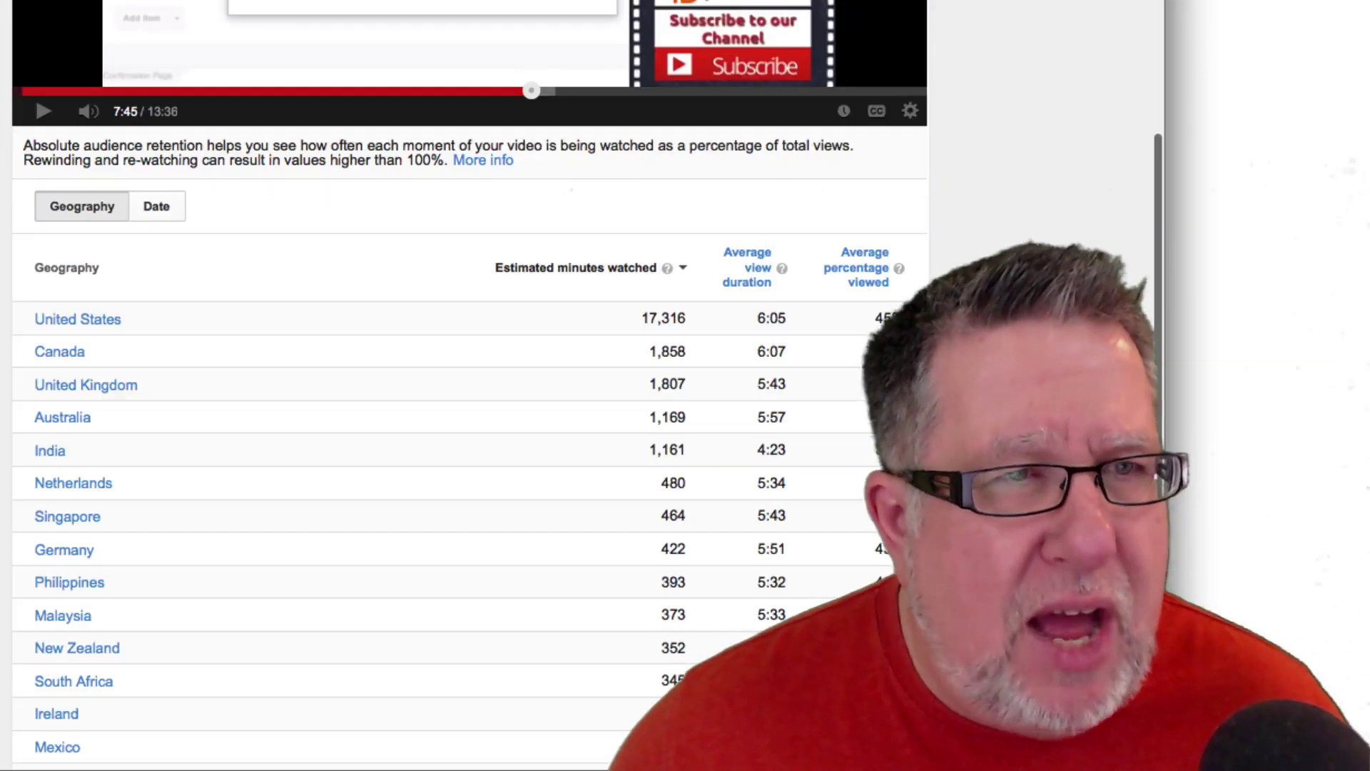
scroll(264, 139, "down", 10)
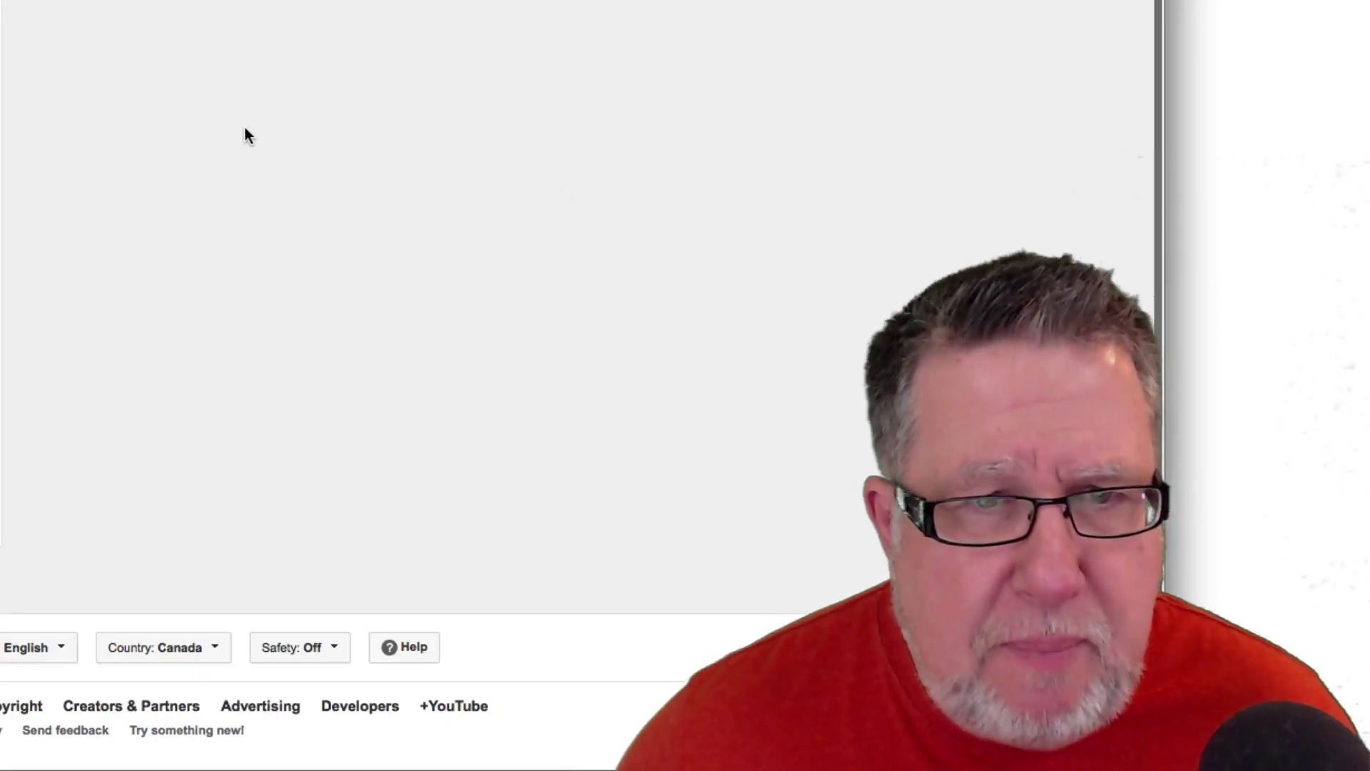
scroll(246, 135, "down", 2)
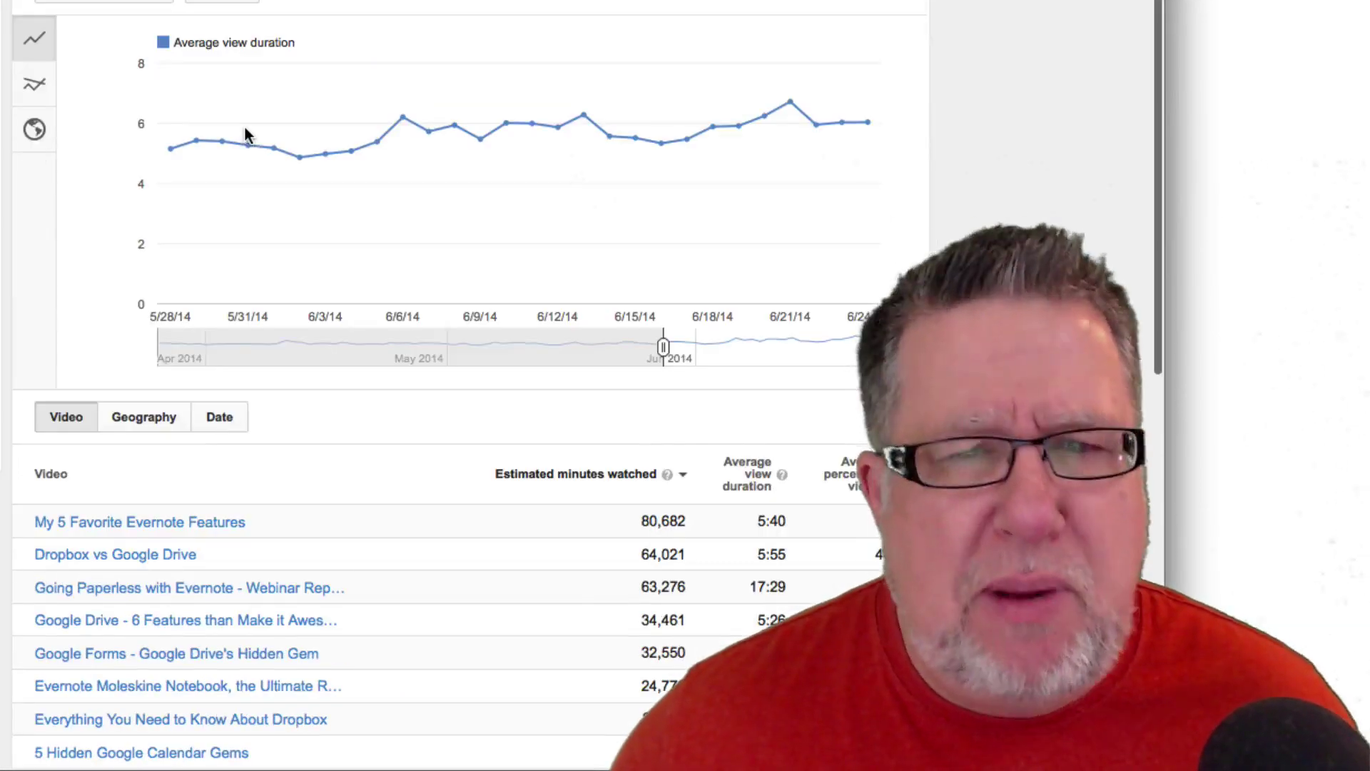
scroll(471, 385, "up", 1)
scroll(470, 385, "down", 3)
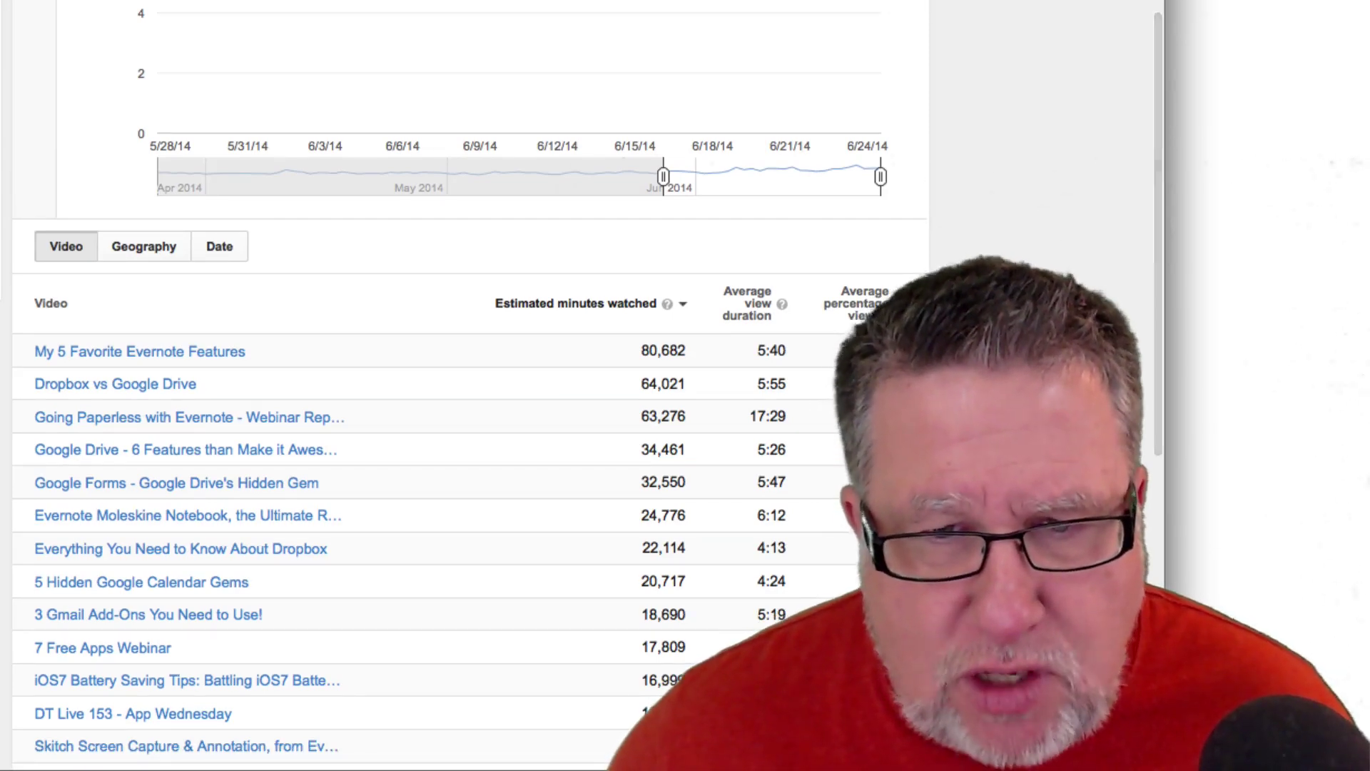
scroll(471, 428, "down", 2)
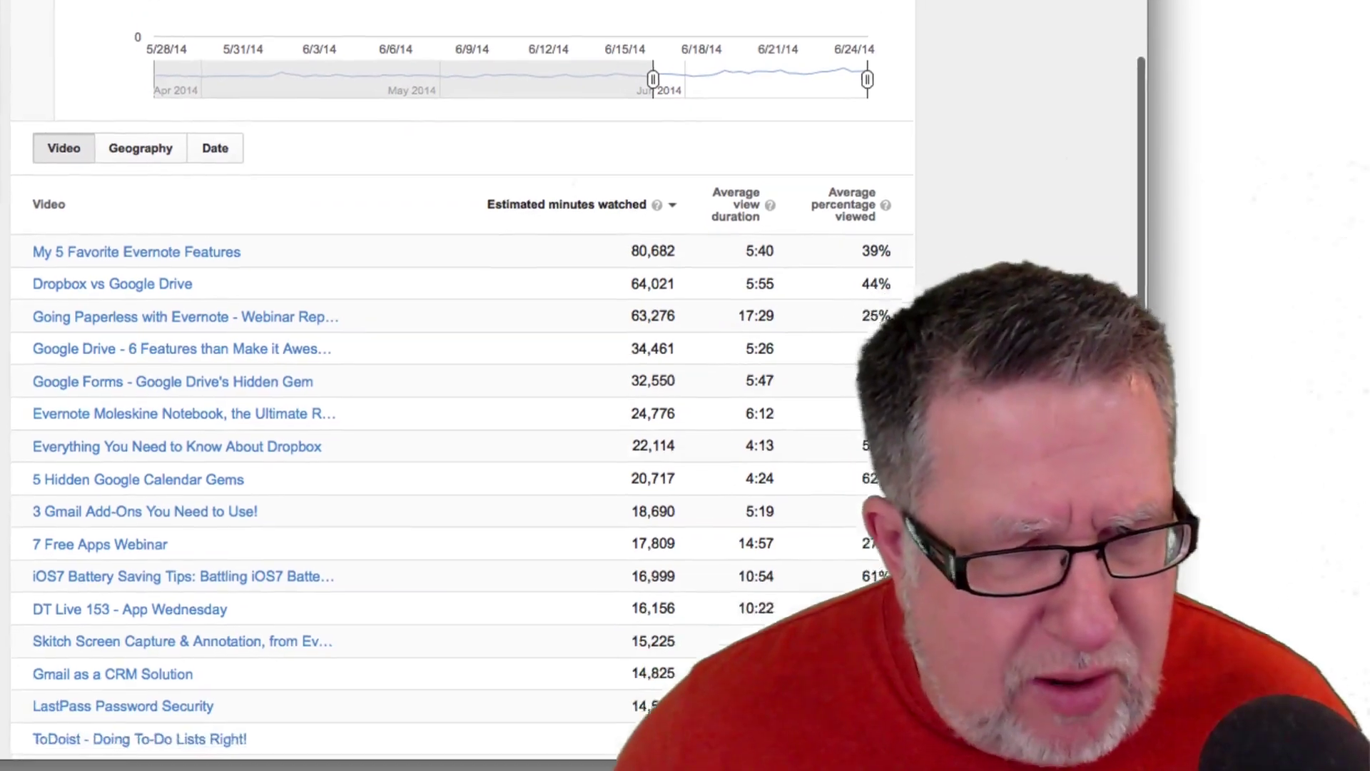
scroll(817, 454, "down", 3)
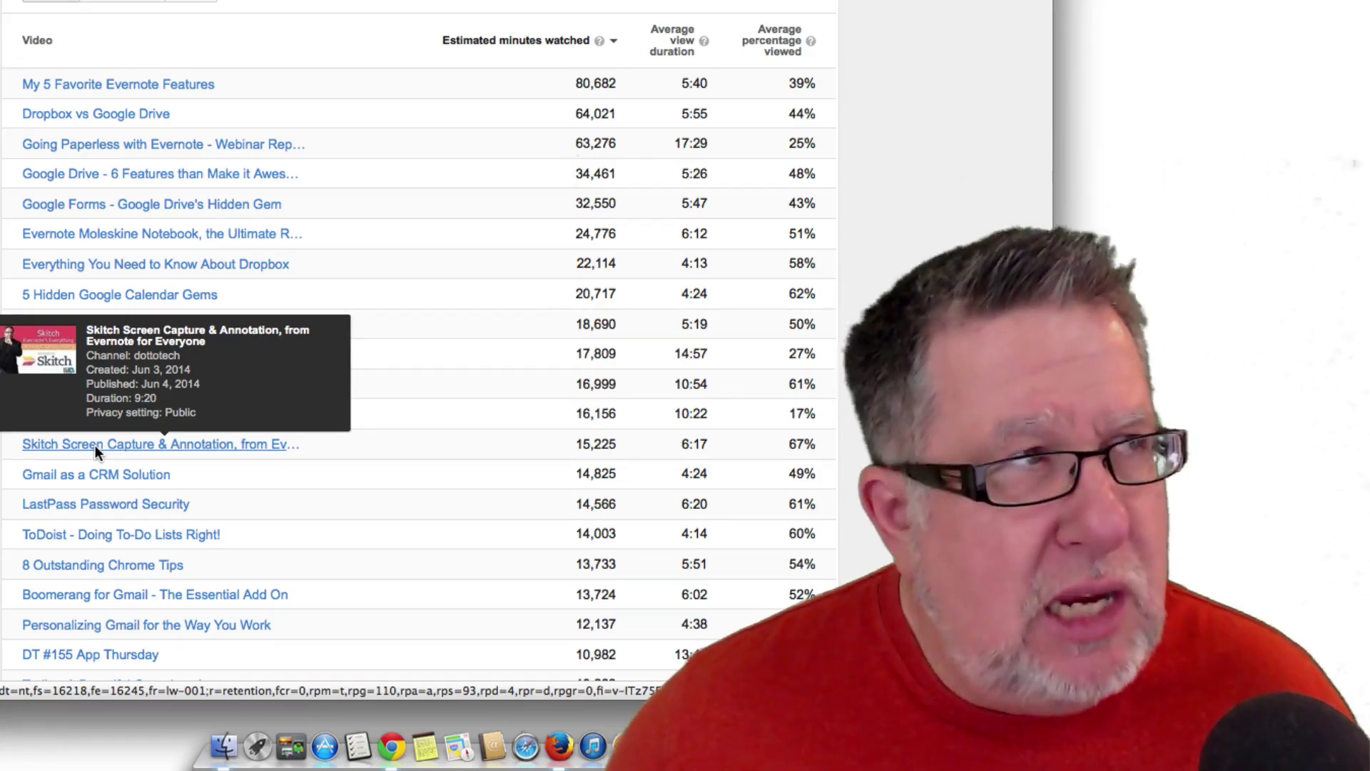
Step: Open the Skitch Screen Capture video's retention report, pause it, and seek between 3:38 and 4:12, ending at 4:12
left_click(95, 450)
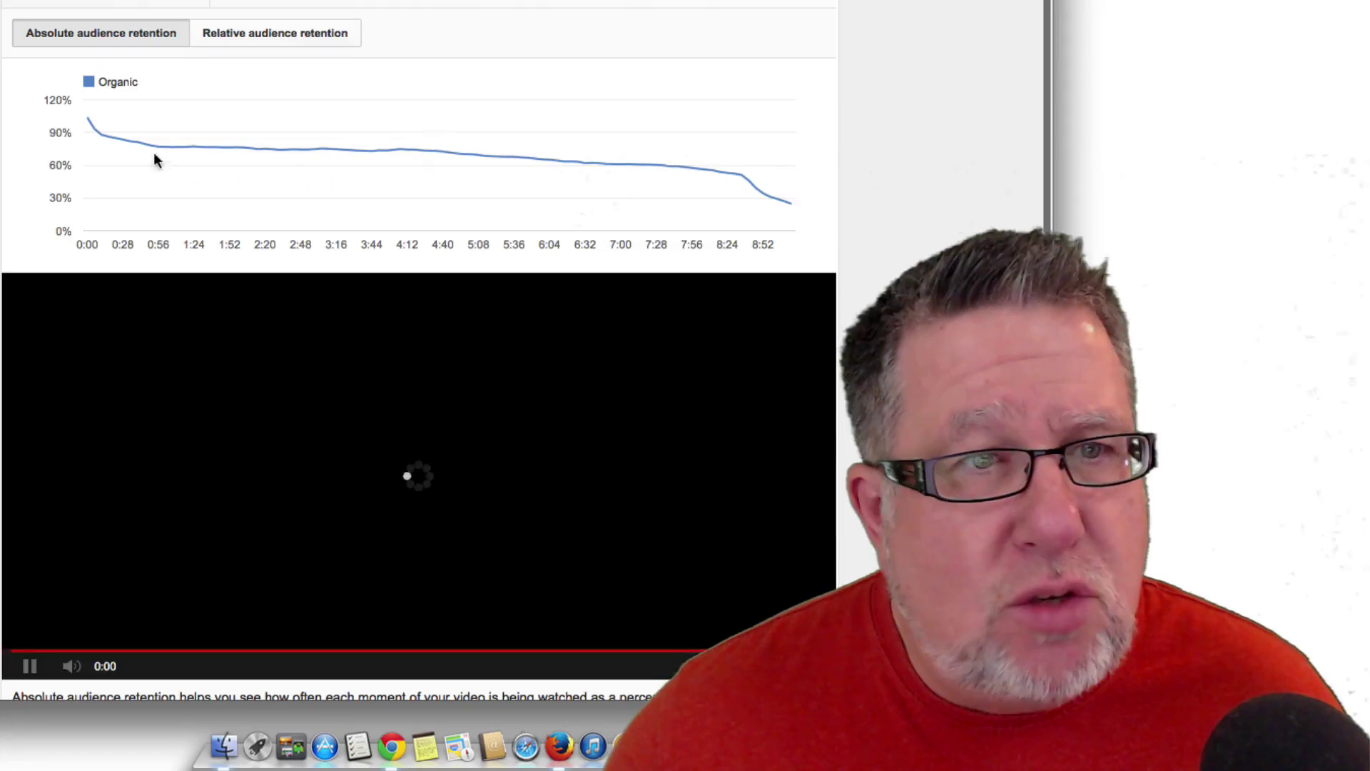
left_click(21, 666)
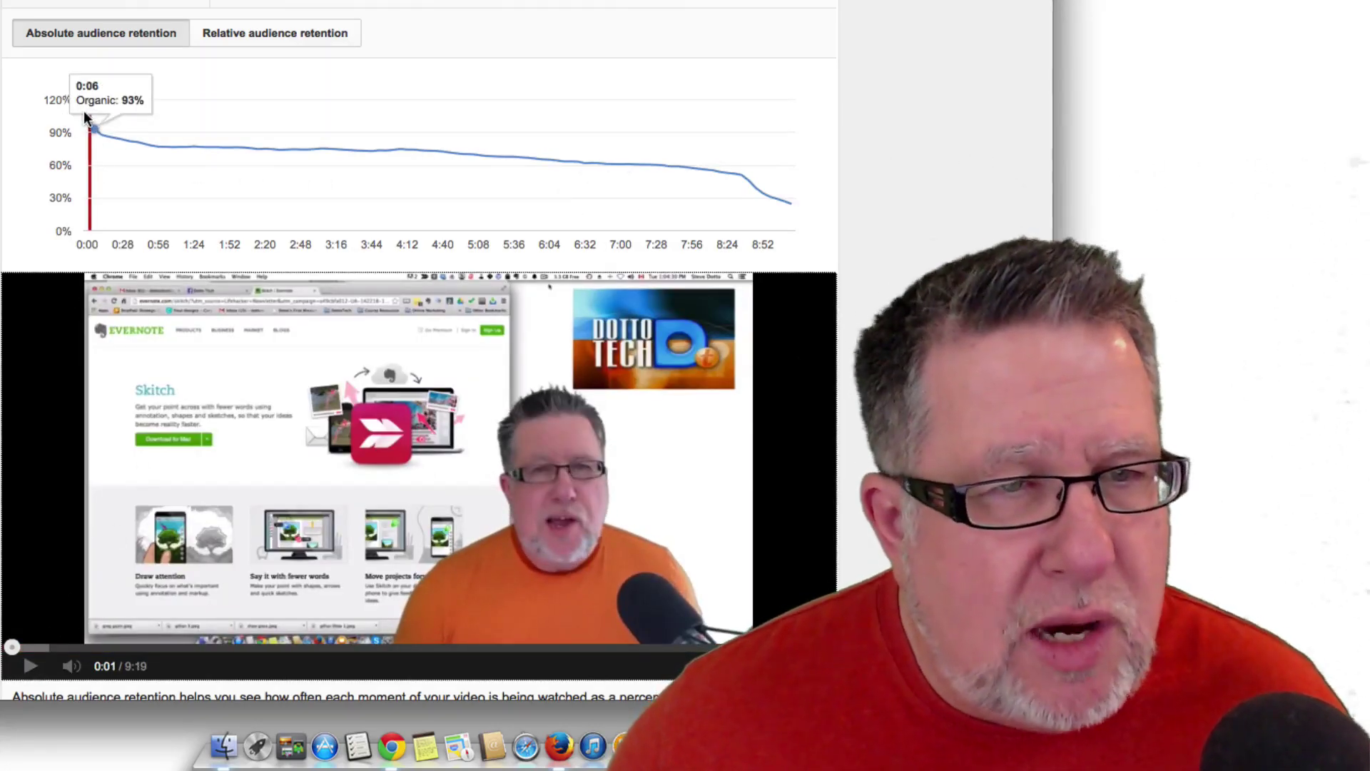
mouse_move(407, 148)
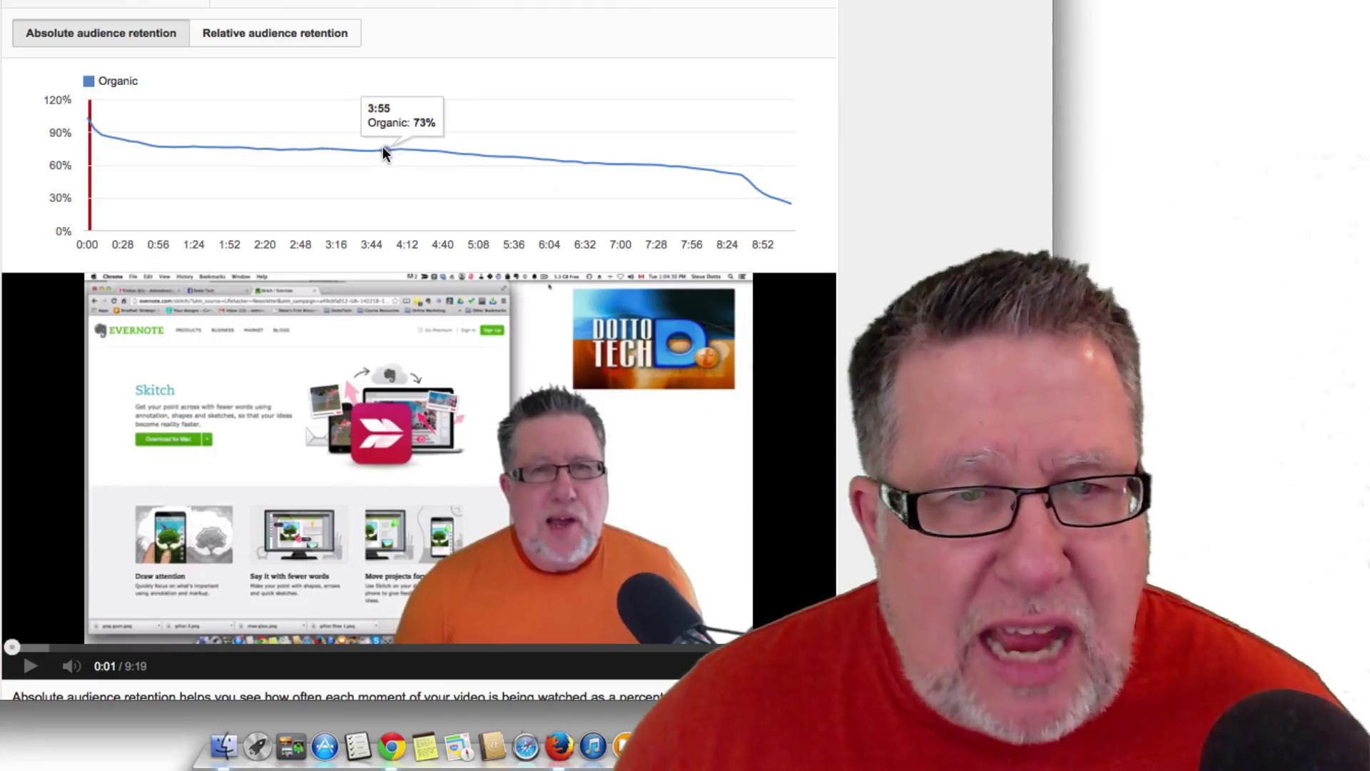
left_click(382, 147)
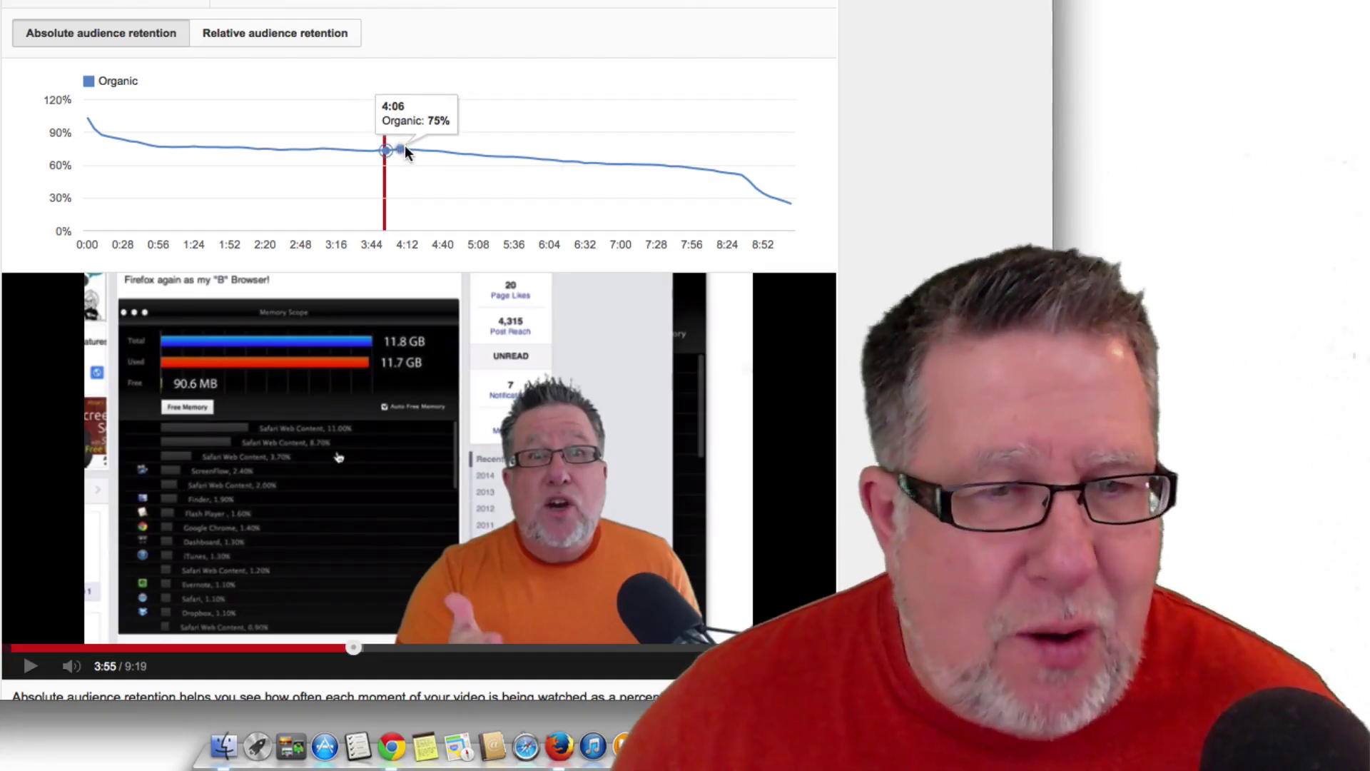
left_click(405, 144)
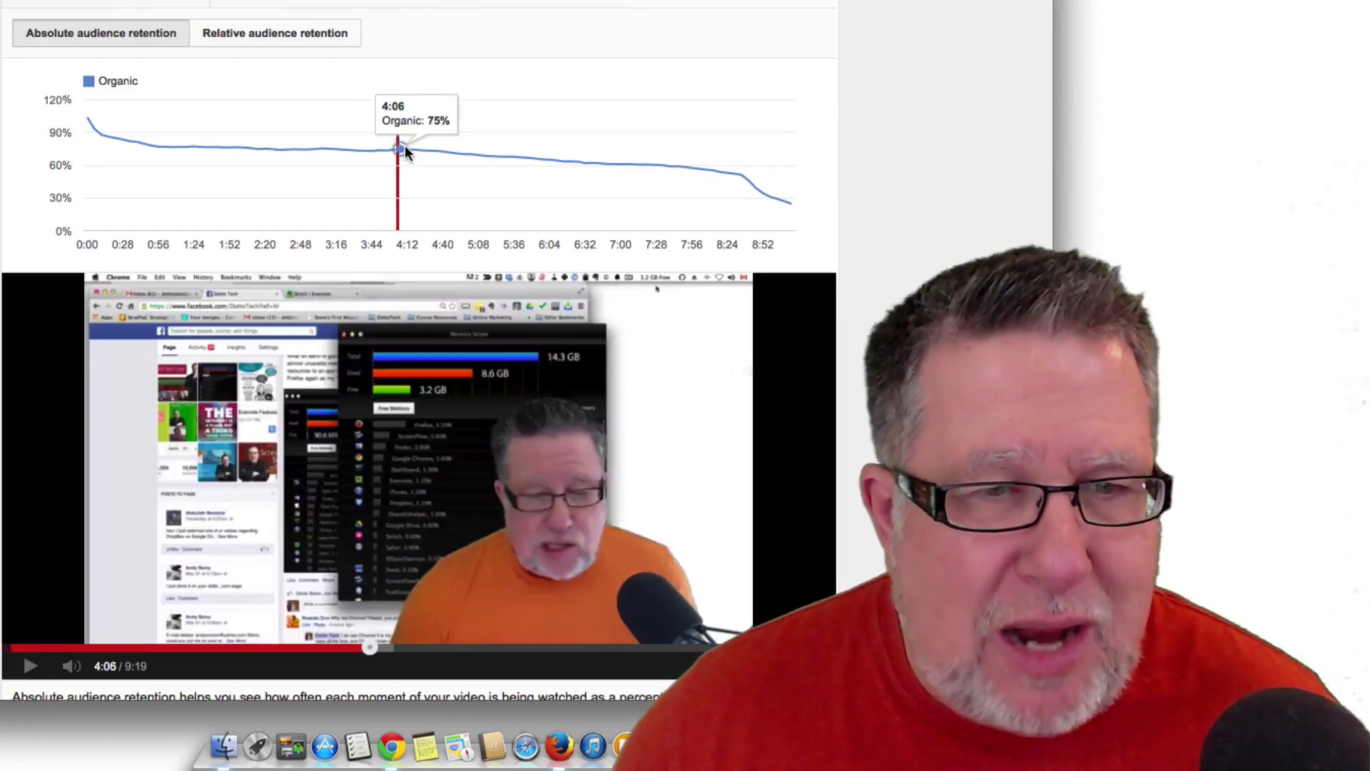
left_click(365, 157)
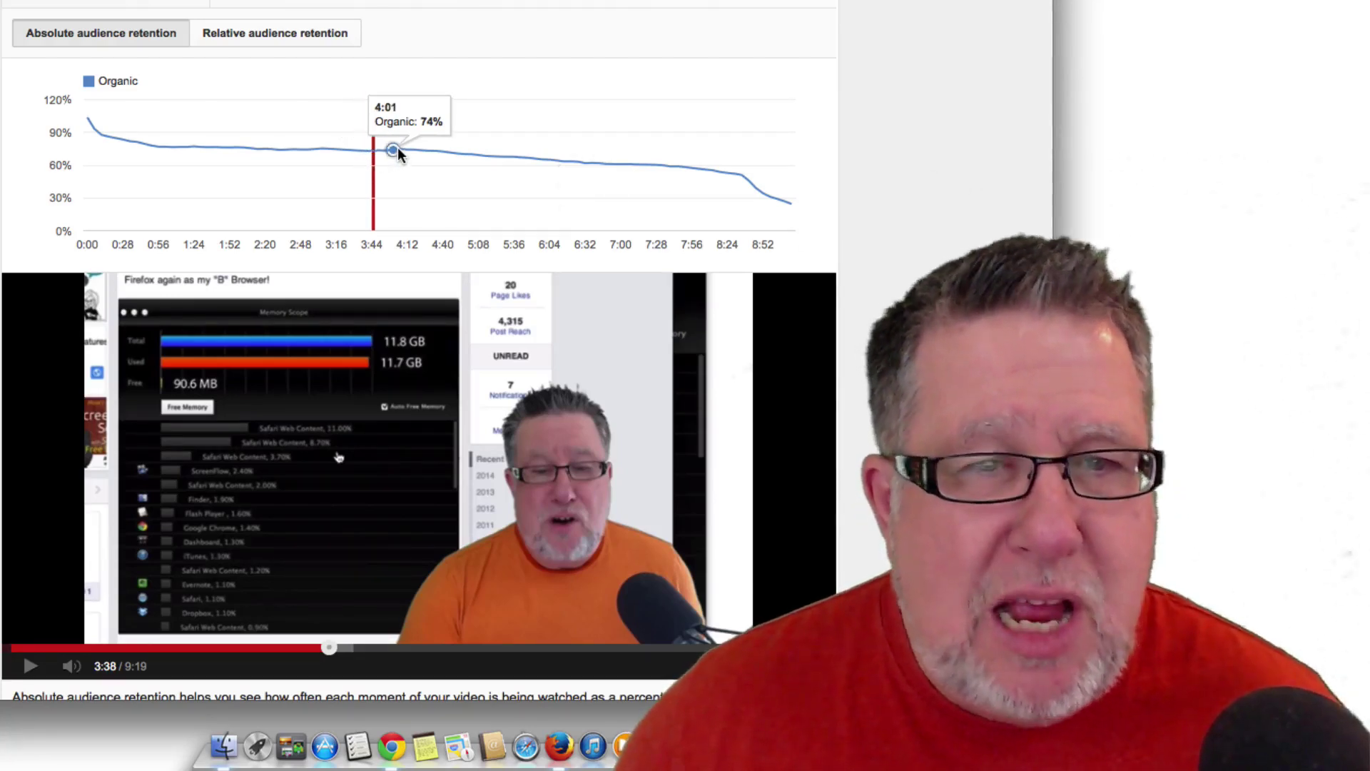
left_click(397, 148)
left_click(407, 148)
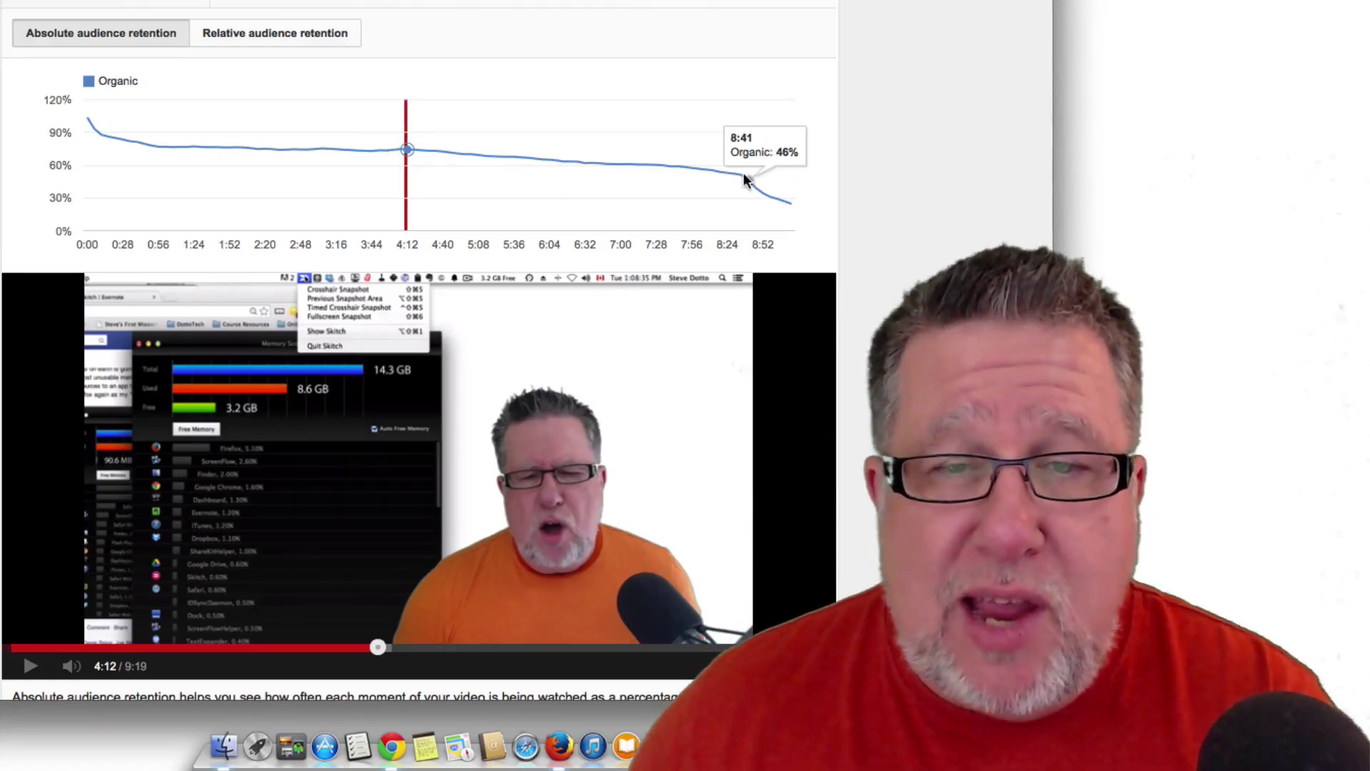
Step: Play the Skitch video from the 8:24 drop-off and pause it at 8:37
left_click(729, 171)
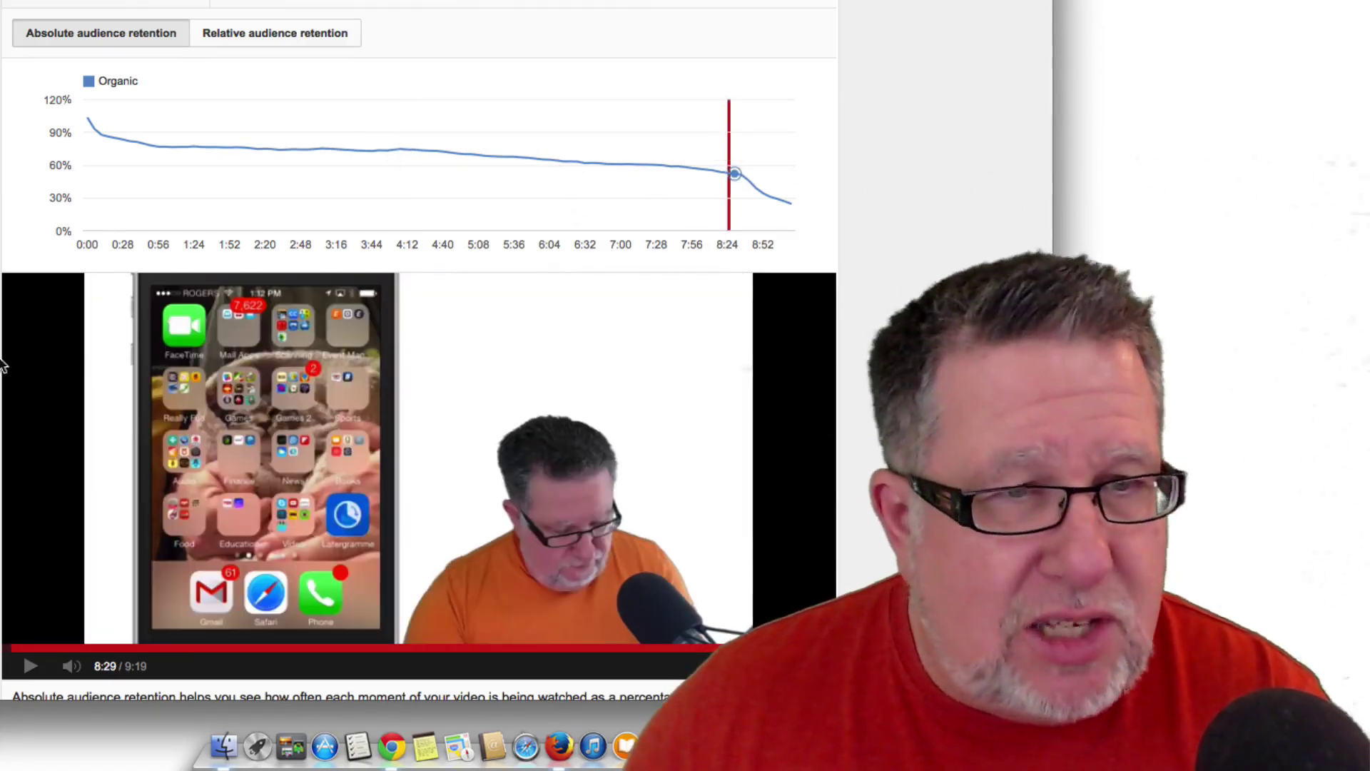
key("space")
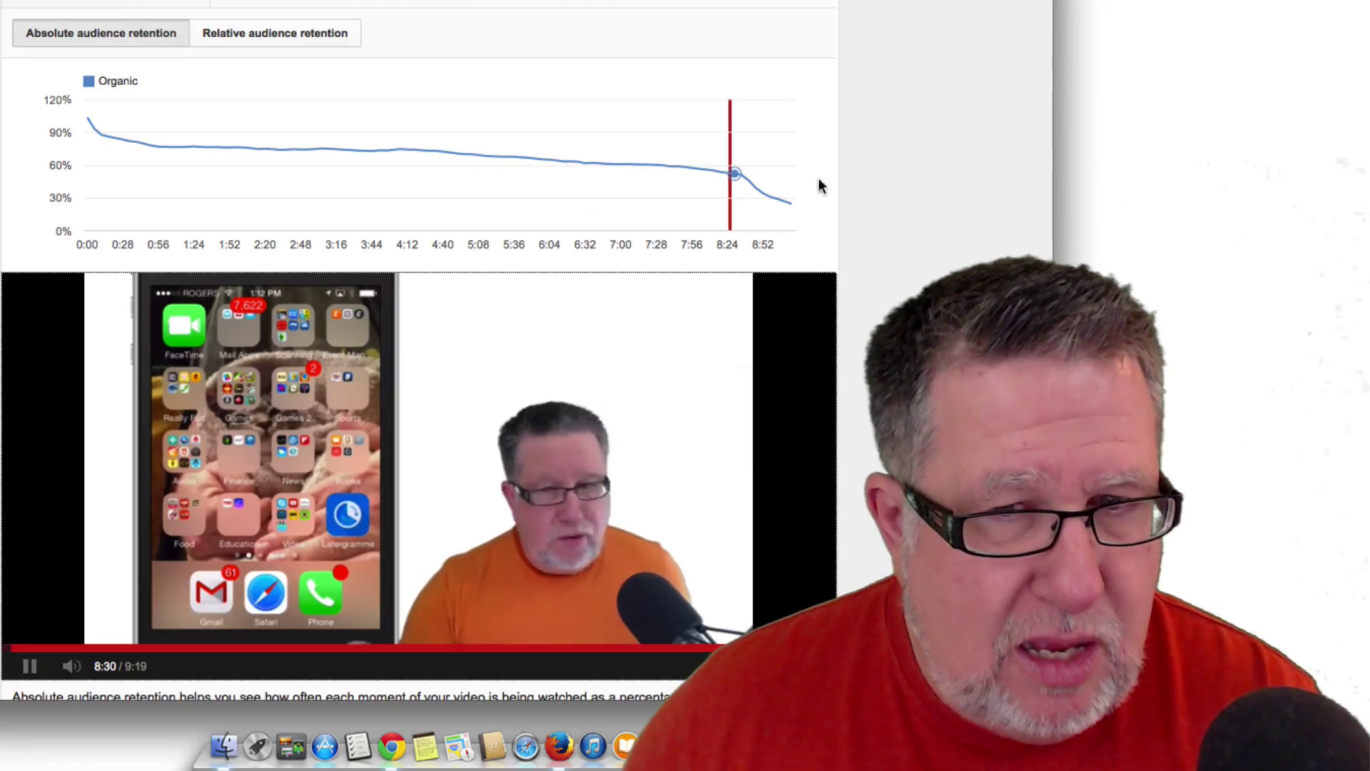
mouse_move(737, 190)
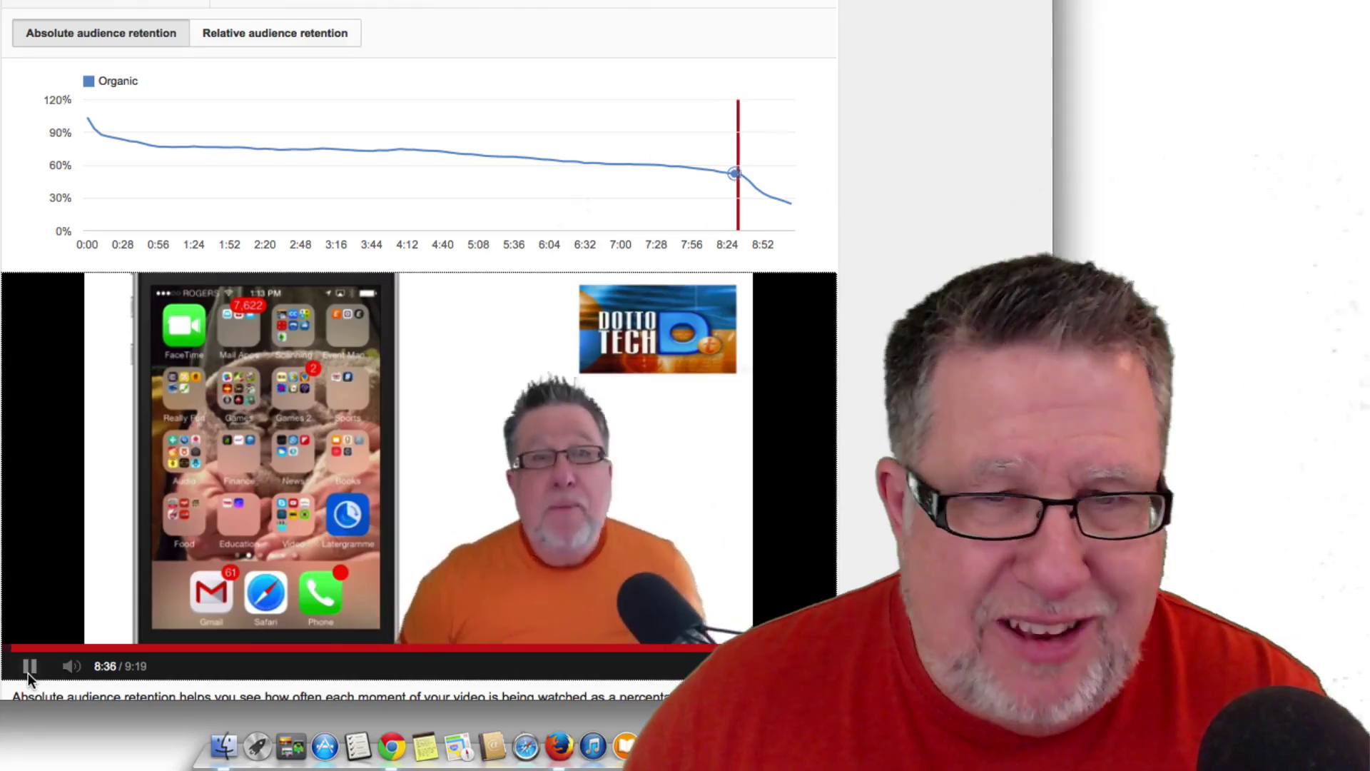
left_click(28, 673)
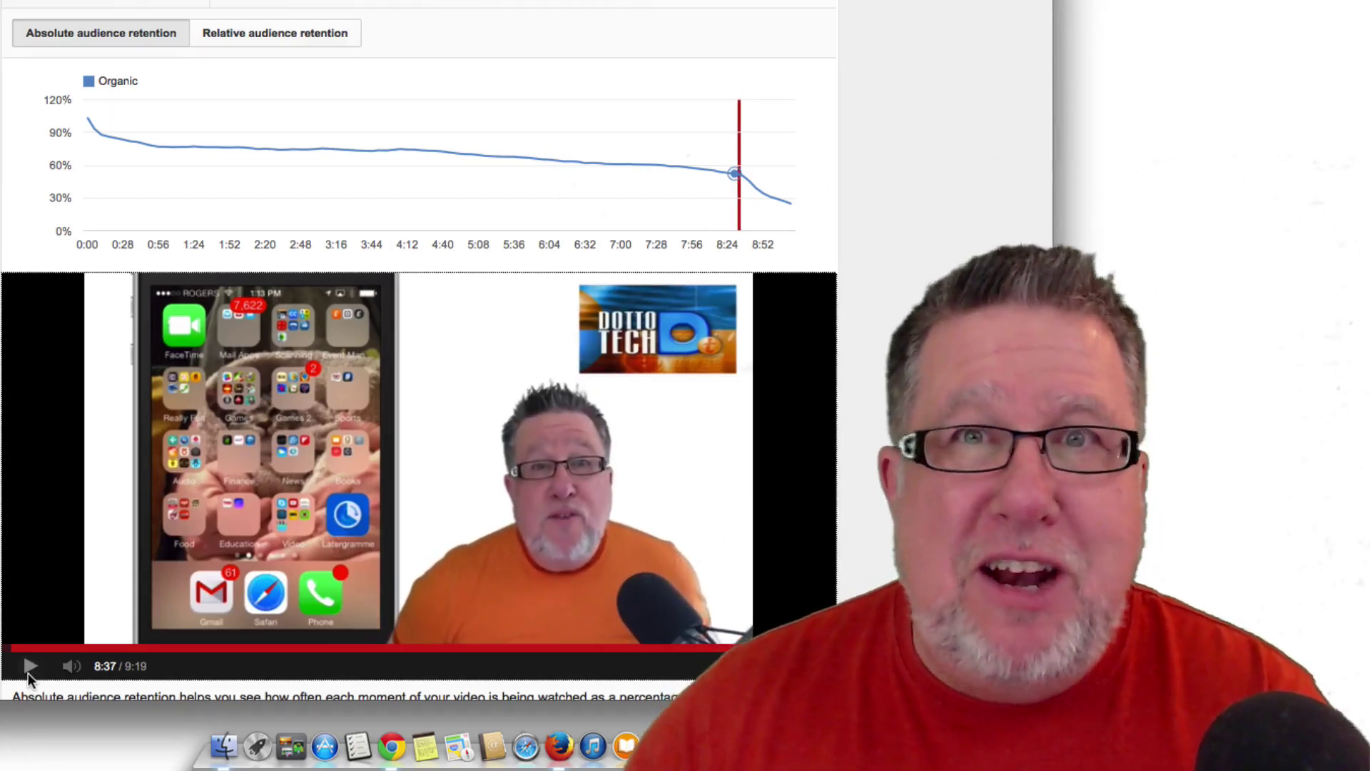